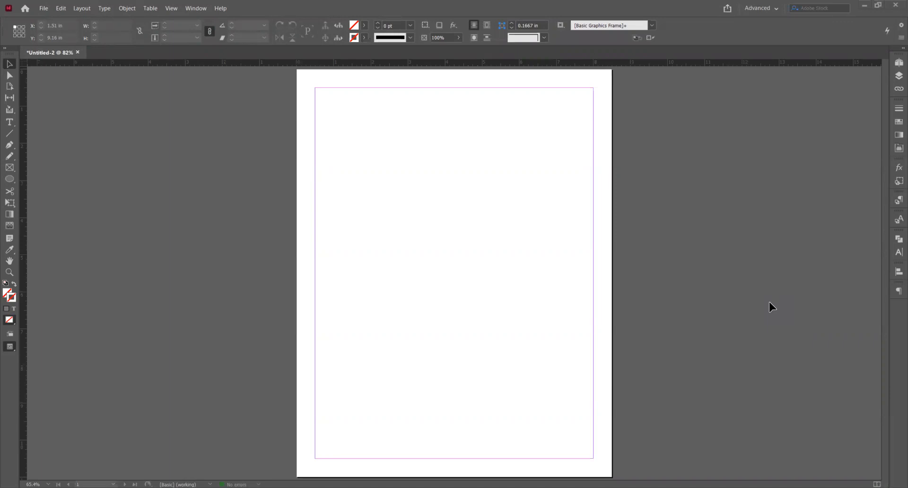
- Draw a text frame about 4.36 by 5.16 inches on the page and fill it with placeholder text
click(9, 122)
drag(345, 158, 505, 350)
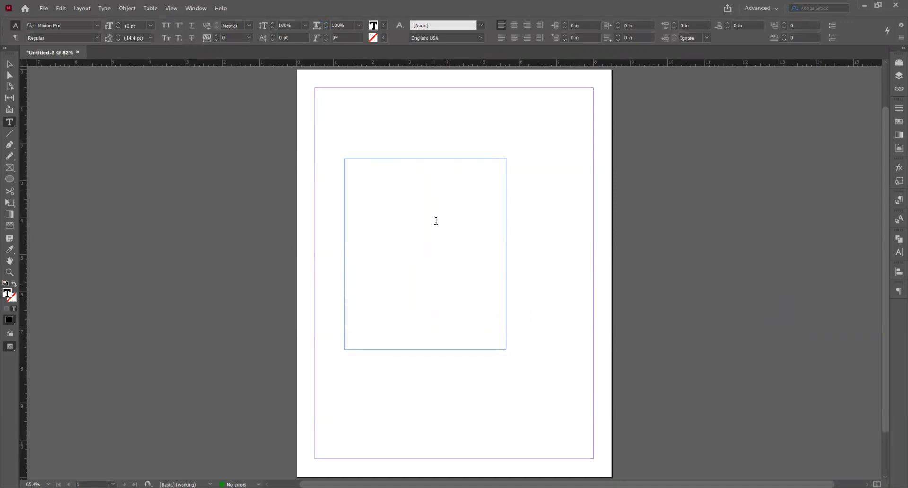
right_click(364, 178)
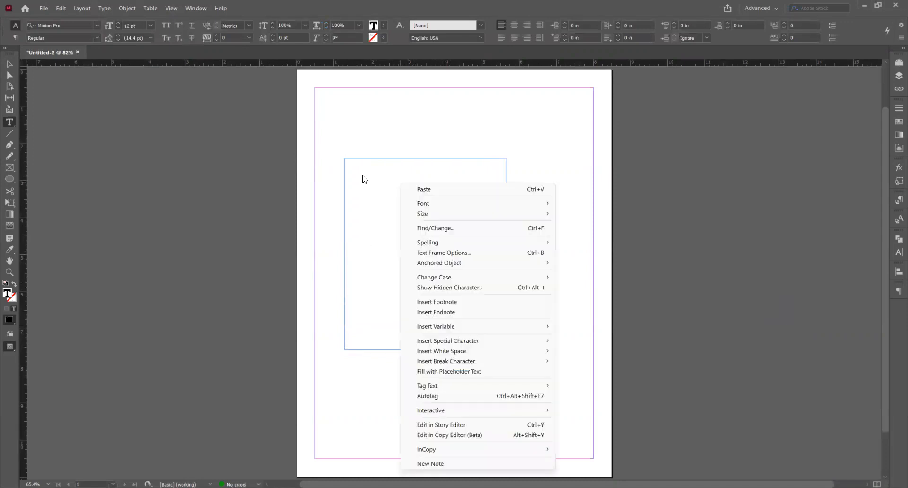
click(463, 377)
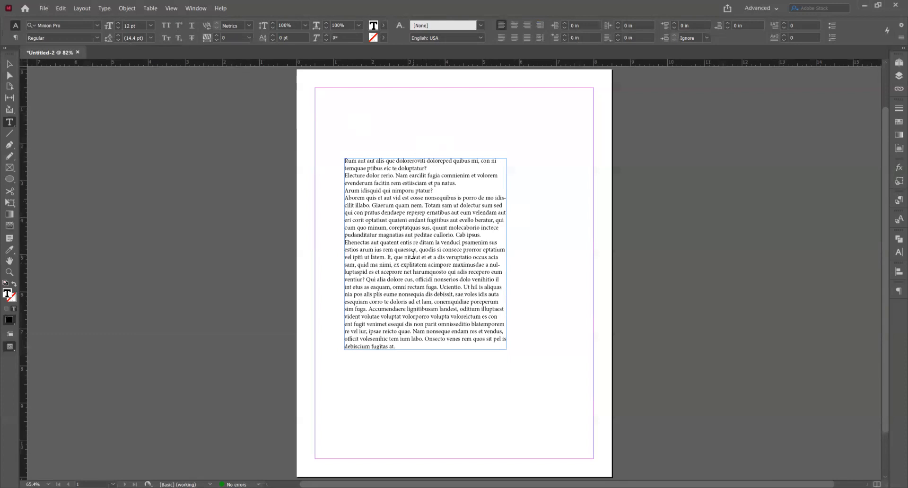
- Show the hidden characters and examine the paragraph and space marks in the placeholder text up close
click(105, 8)
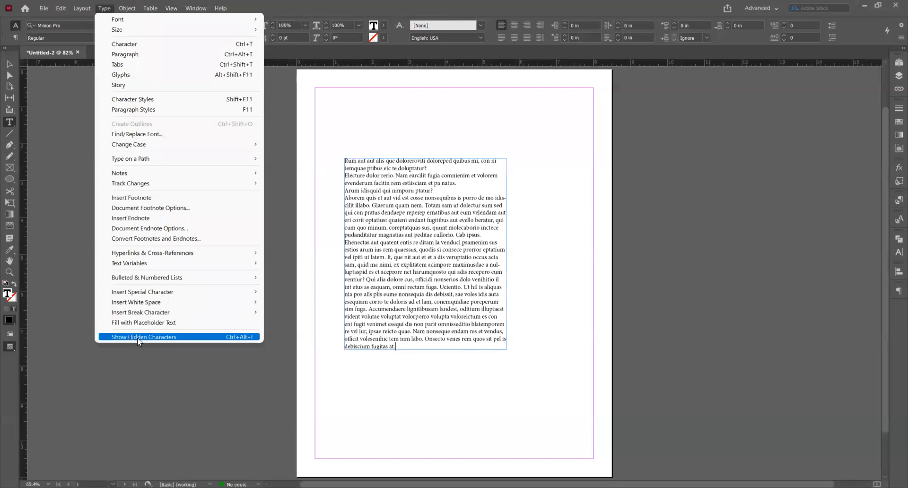
click(174, 337)
click(9, 271)
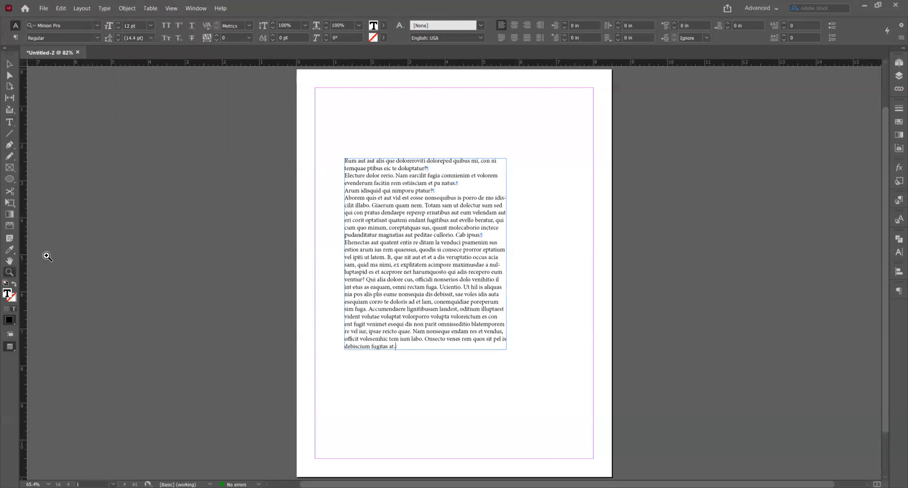
drag(331, 148, 521, 290)
click(9, 64)
click(431, 149)
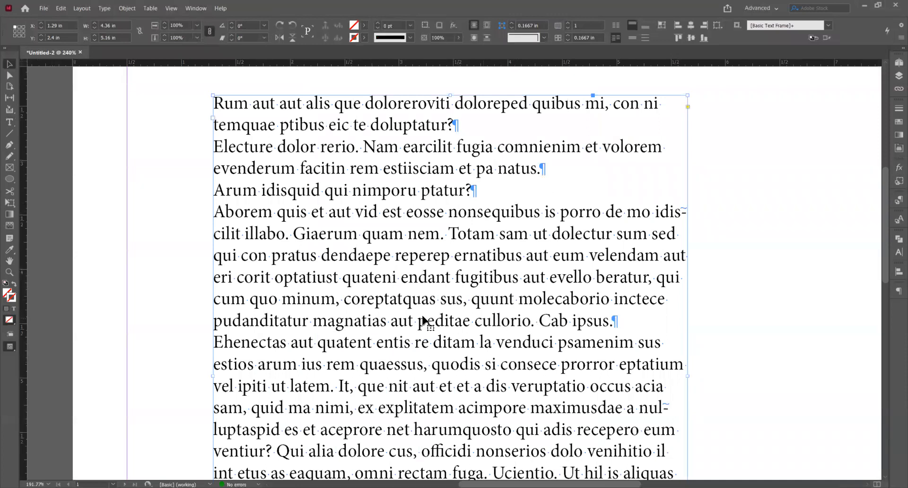
click(9, 272)
drag(209, 88, 709, 331)
click(10, 64)
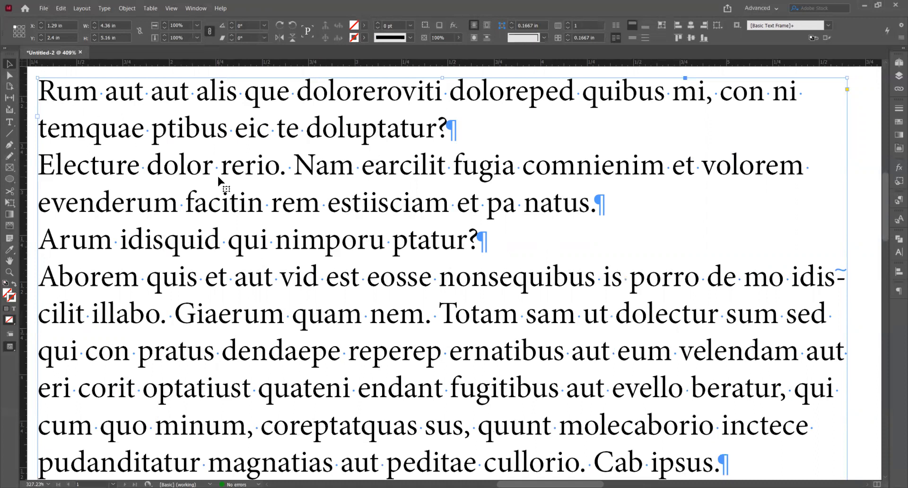
scroll(217, 174, down, 5)
key(ctrl+0)
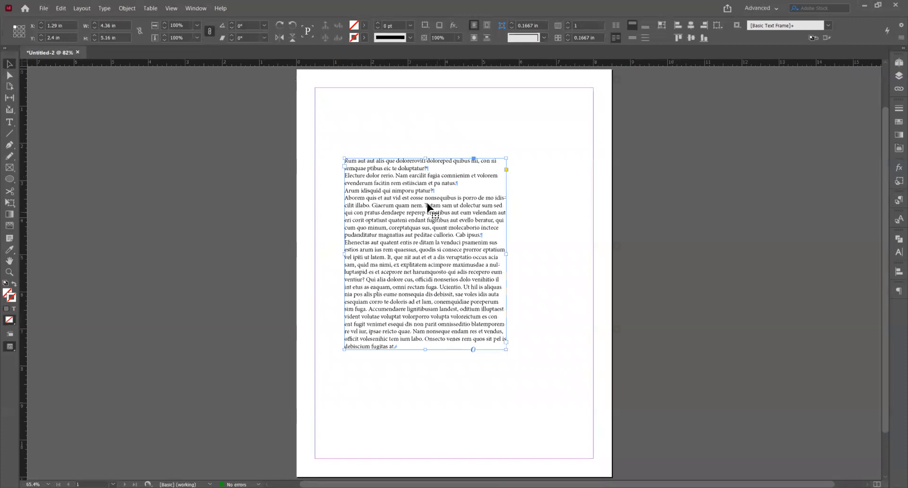
- Create a new paragraph style and name it Heading
click(104, 9)
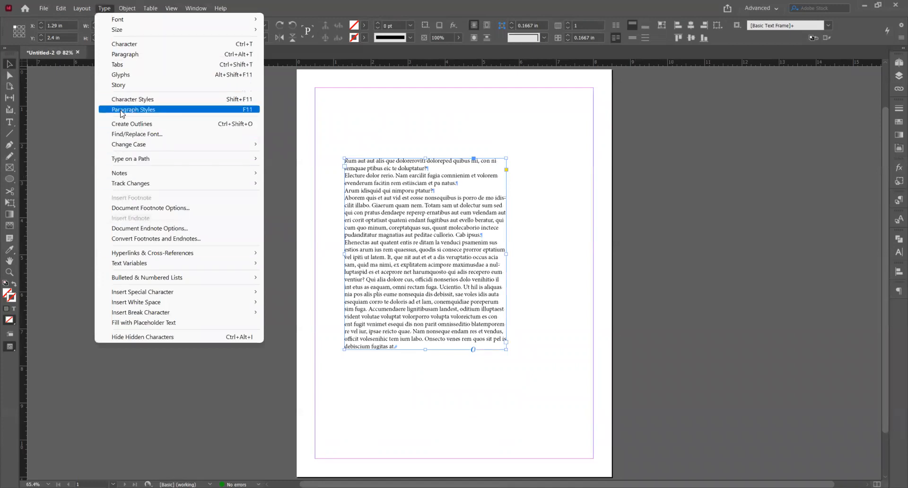
click(145, 111)
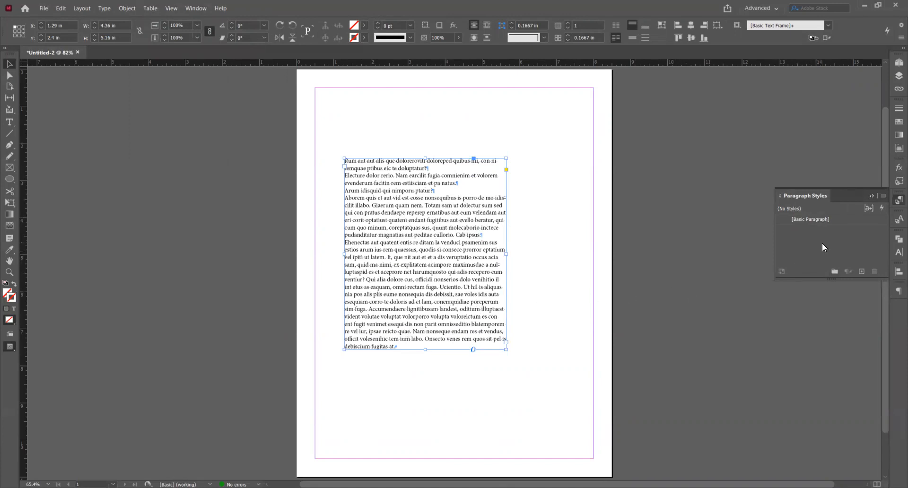
click(861, 272)
click(783, 231)
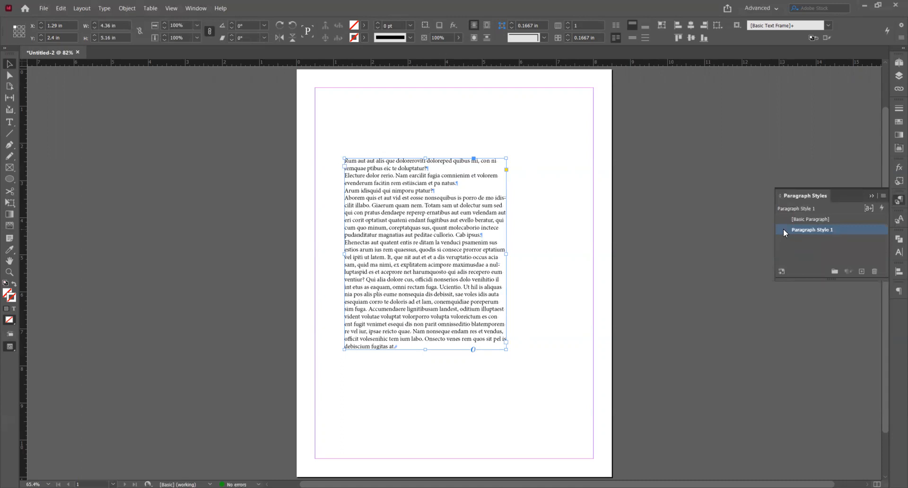
double_click(784, 230)
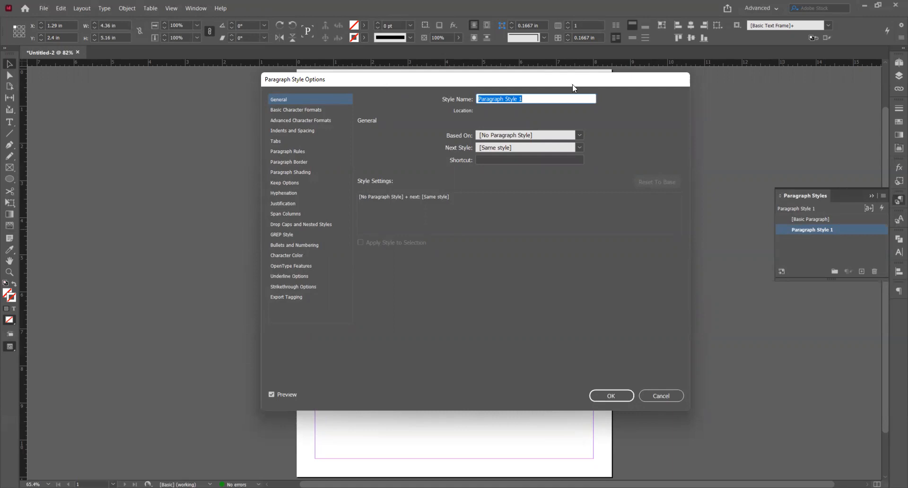
drag(573, 88, 682, 89)
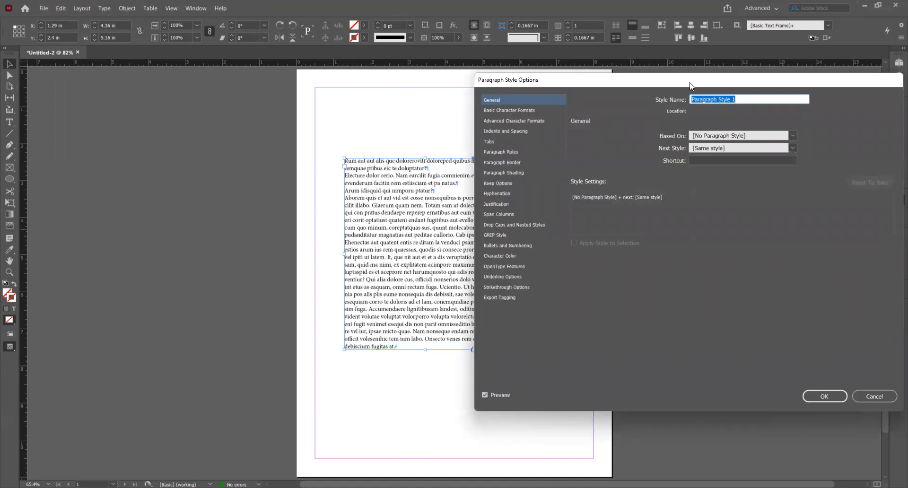
drag(690, 86, 540, 90)
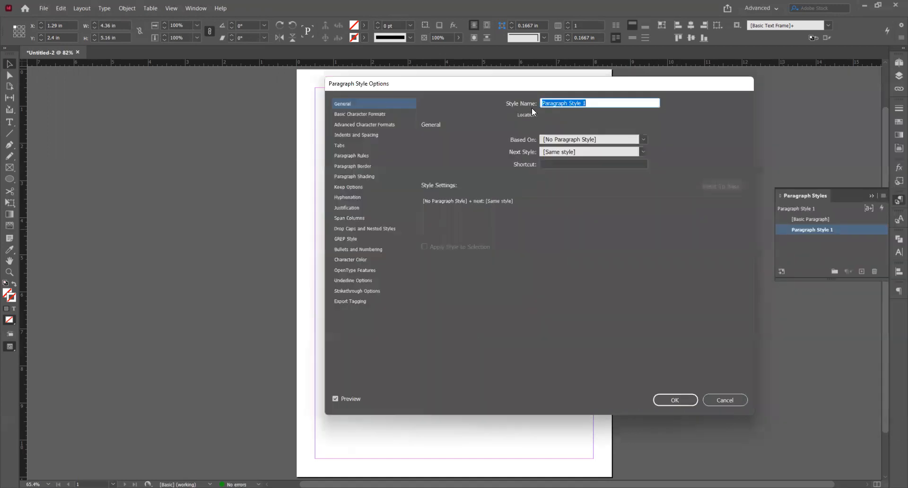
text(Heading)
- Set the Heading style's font size to 36 pt and turn on underline
click(353, 116)
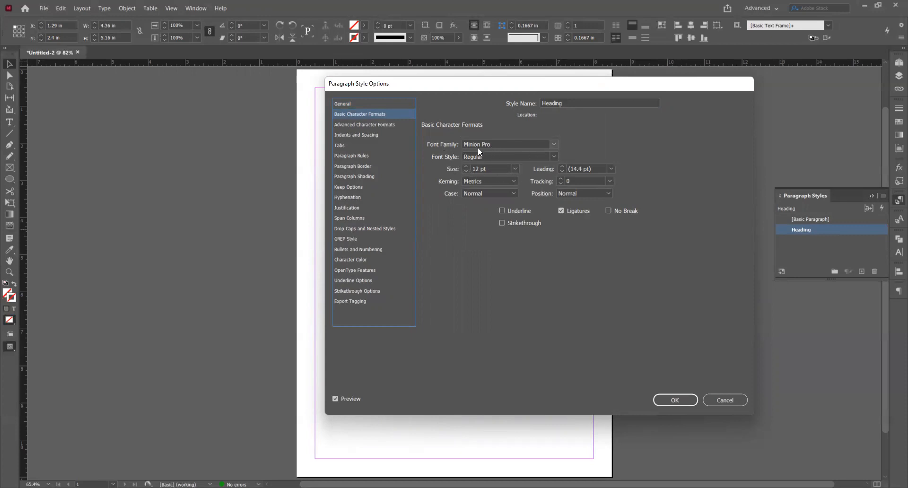
click(514, 169)
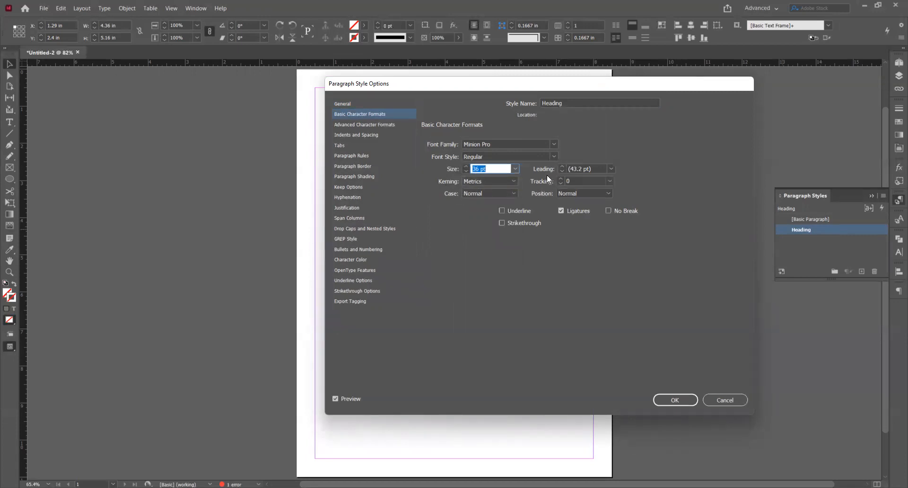
click(501, 211)
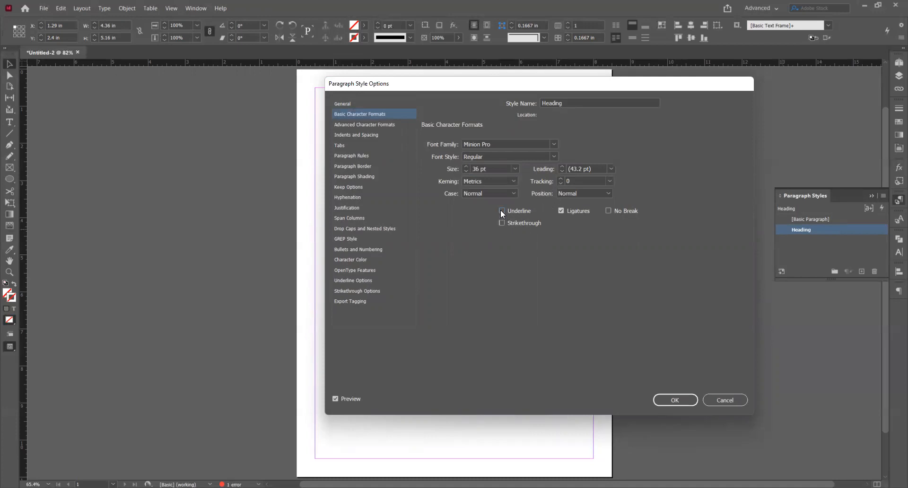
- Set the Heading style's space after to 0.125 in
click(357, 125)
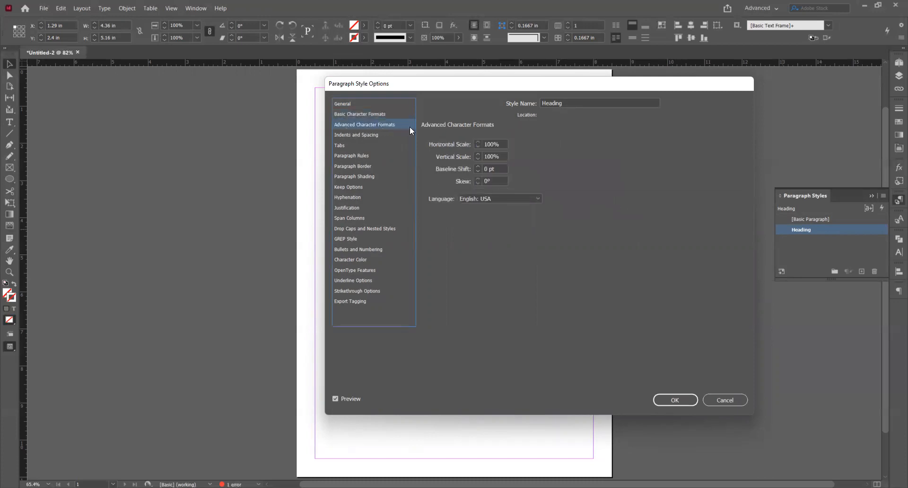
click(357, 136)
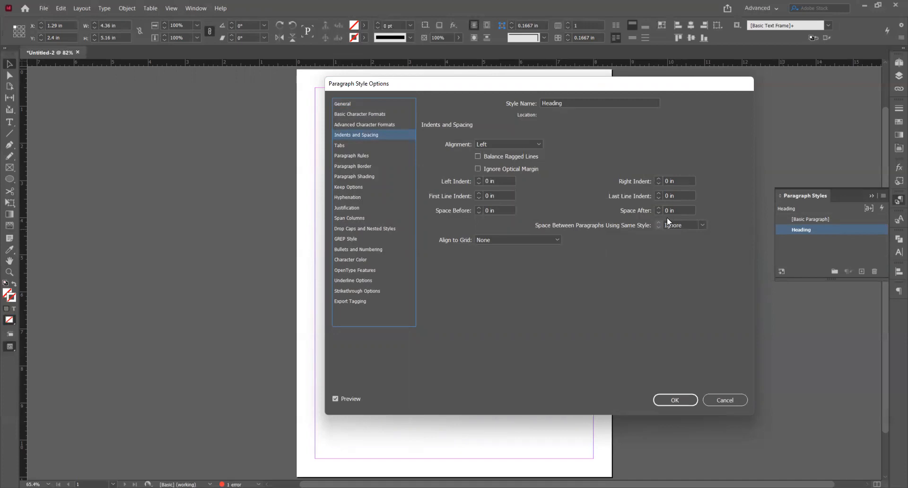
click(659, 208)
- Set the Heading style's character color to cyan (C=100 M=0 Y=0 K=0) and save the style
click(348, 152)
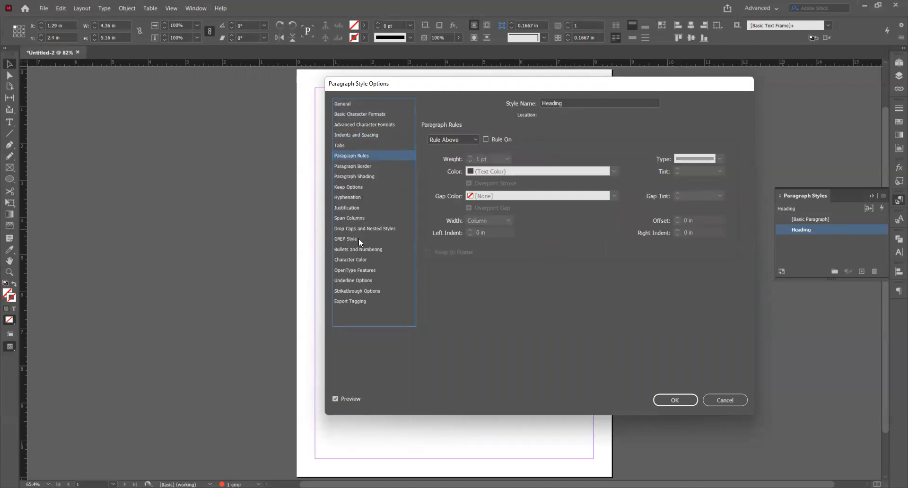
click(359, 260)
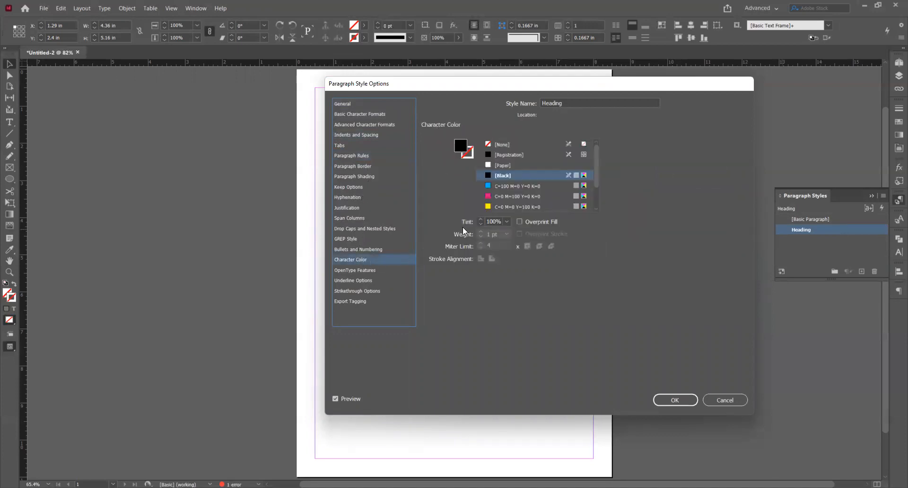
click(528, 185)
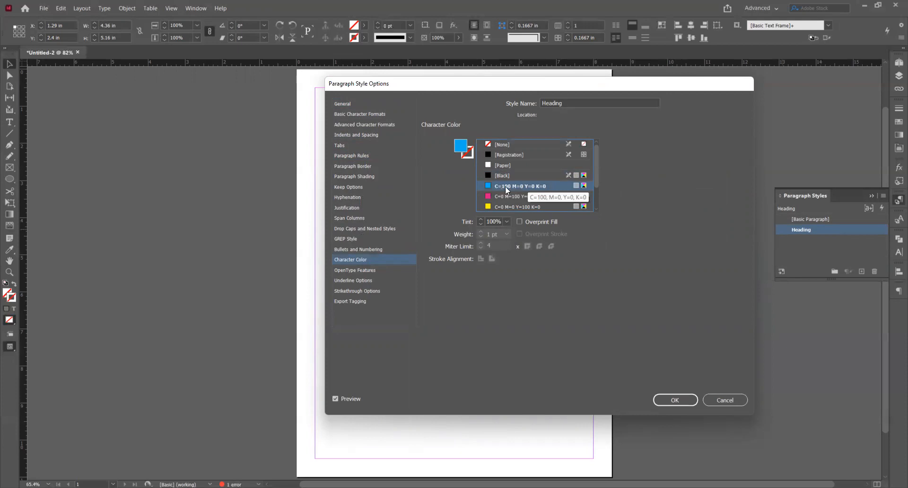
click(682, 400)
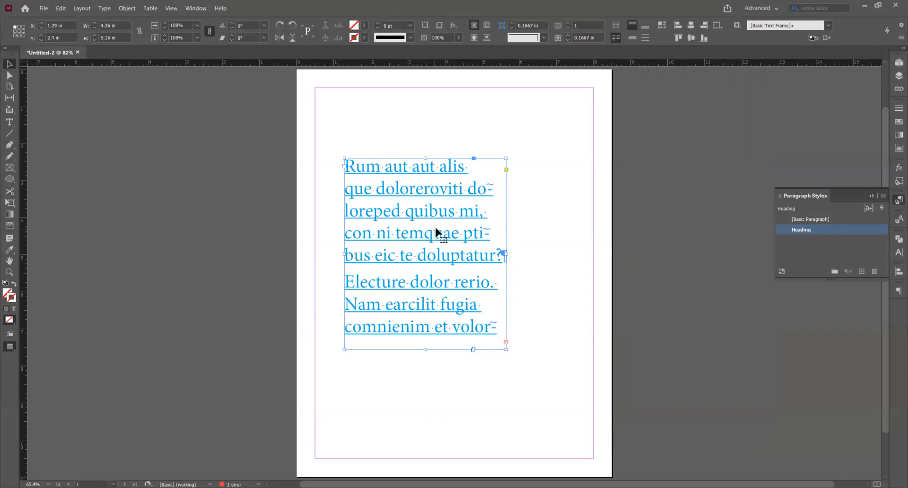
- Return all the text in the frame to the [Basic Paragraph] style
double_click(450, 230)
key(ctrl+a)
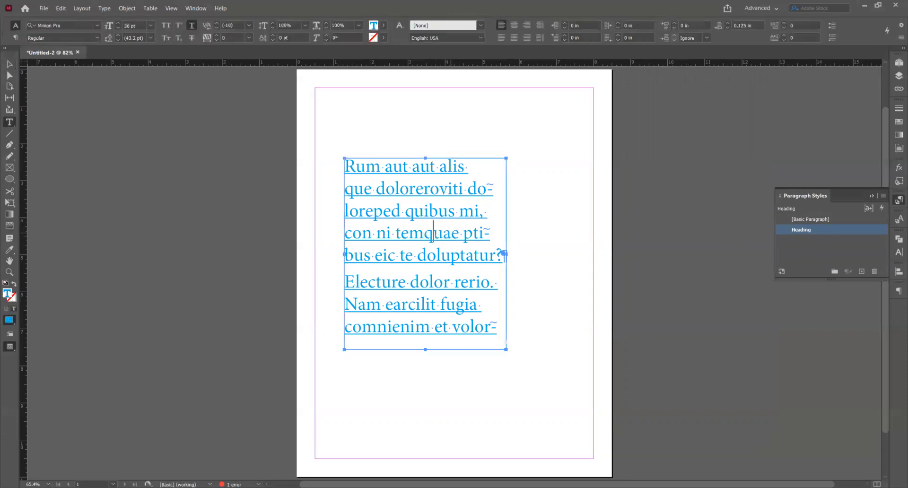
click(812, 219)
click(389, 225)
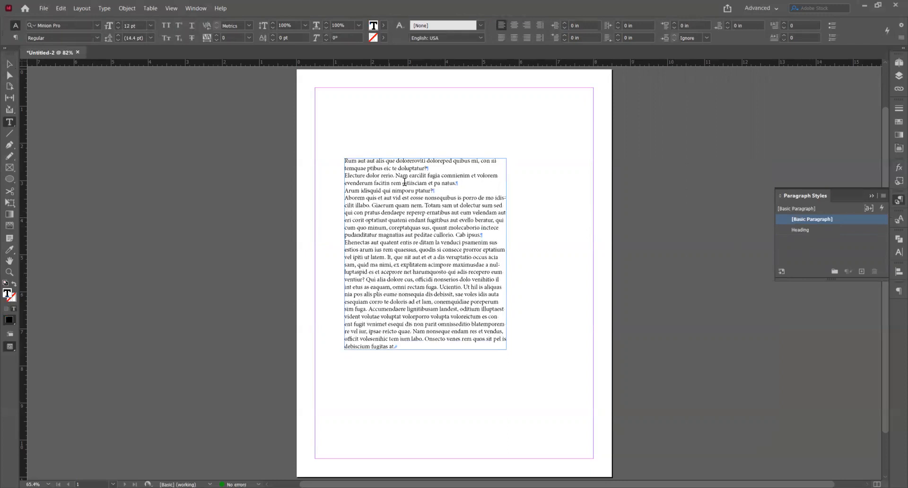
- Apply the Heading style to only the first paragraph of the placeholder text
triple_click(426, 168)
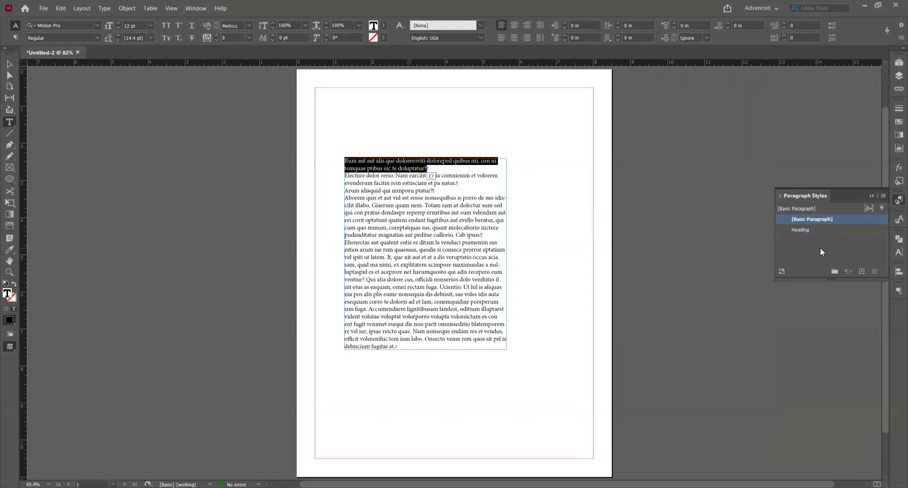
click(408, 161)
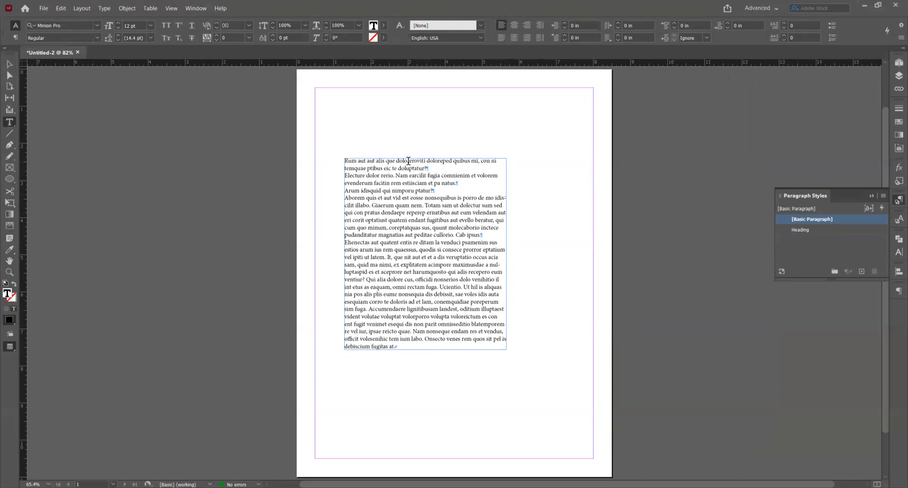
key(Escape)
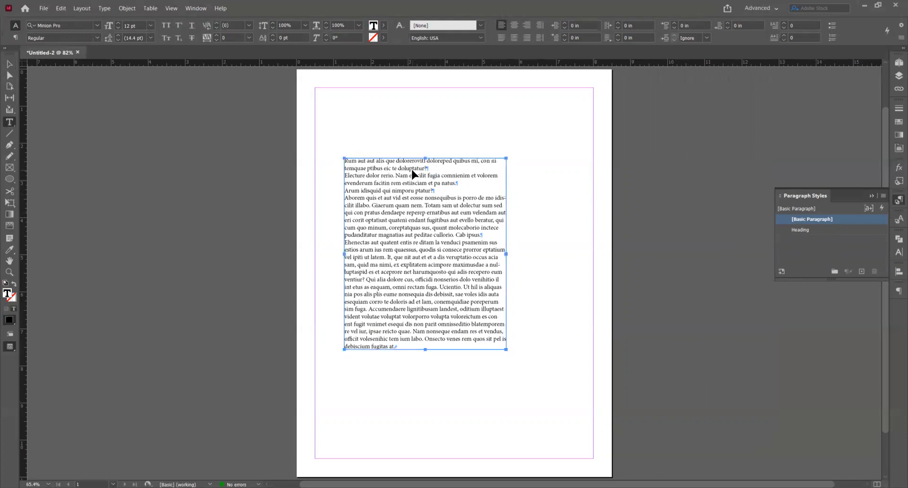
key(ctrl+1)
click(399, 161)
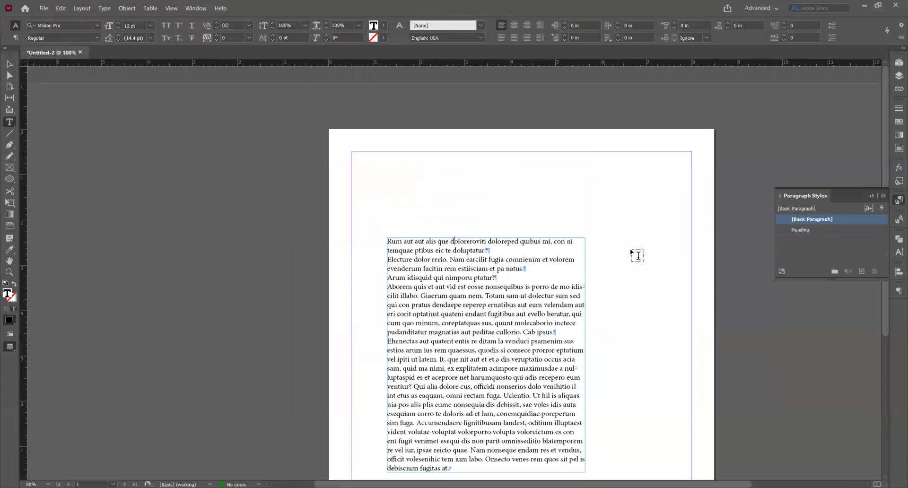
click(799, 230)
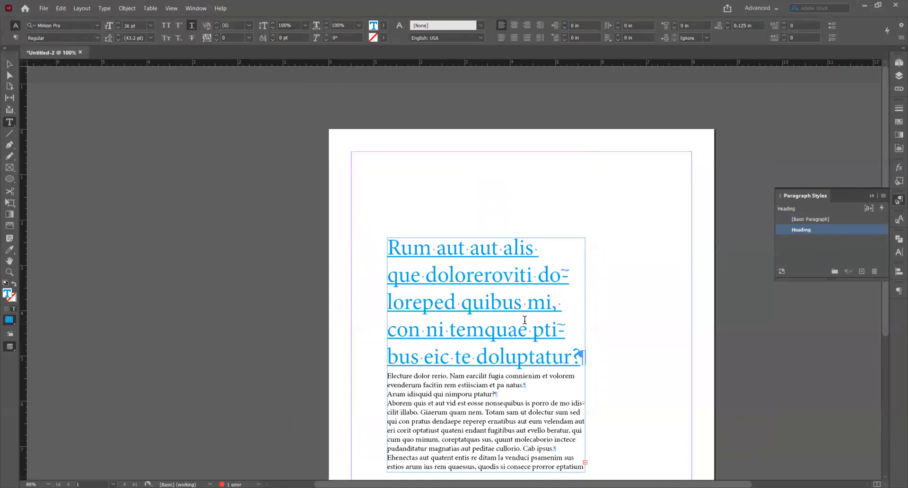
- Enlarge the text frame to about 6.4 by 6.62 inches by extending its upper-right corner
click(9, 63)
click(571, 260)
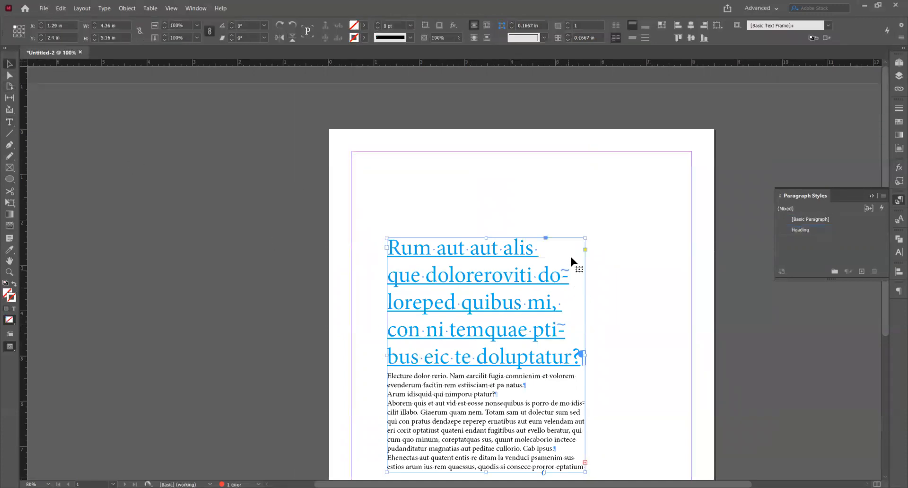
drag(584, 238, 677, 171)
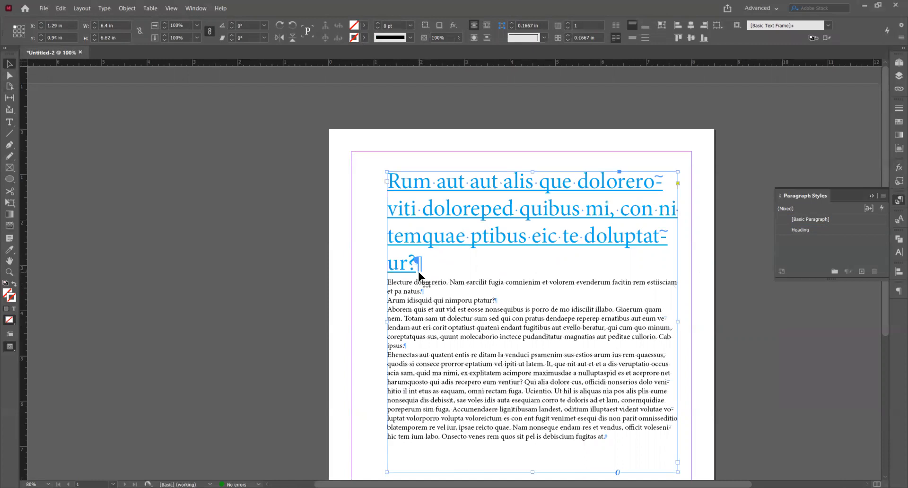
- Try the Heading style on the last paragraph of the text and undo it
double_click(466, 381)
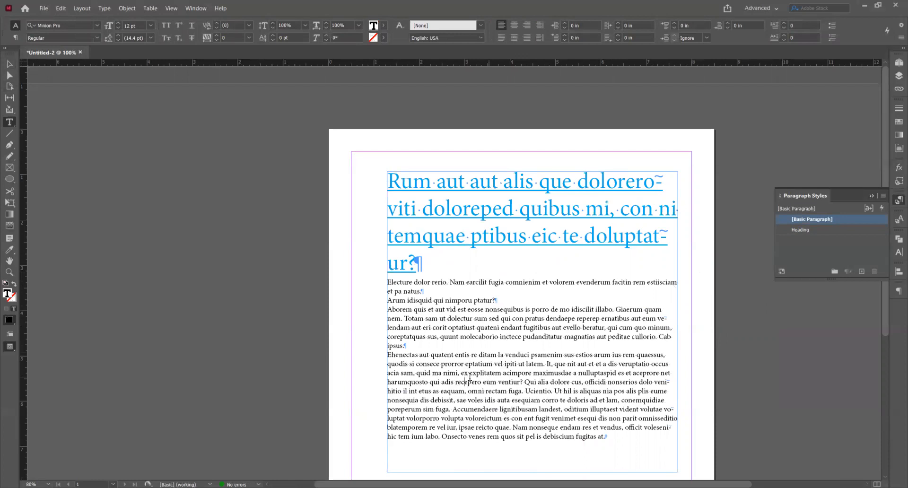
click(799, 230)
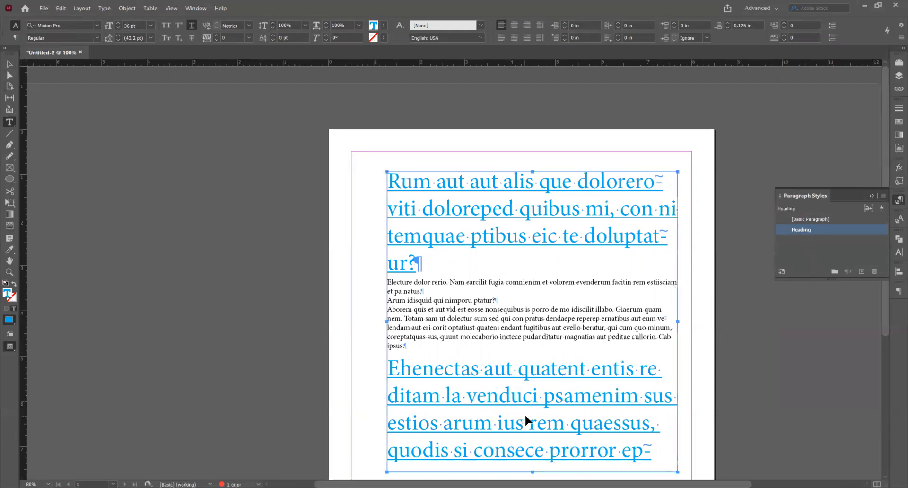
key(ctrl+z)
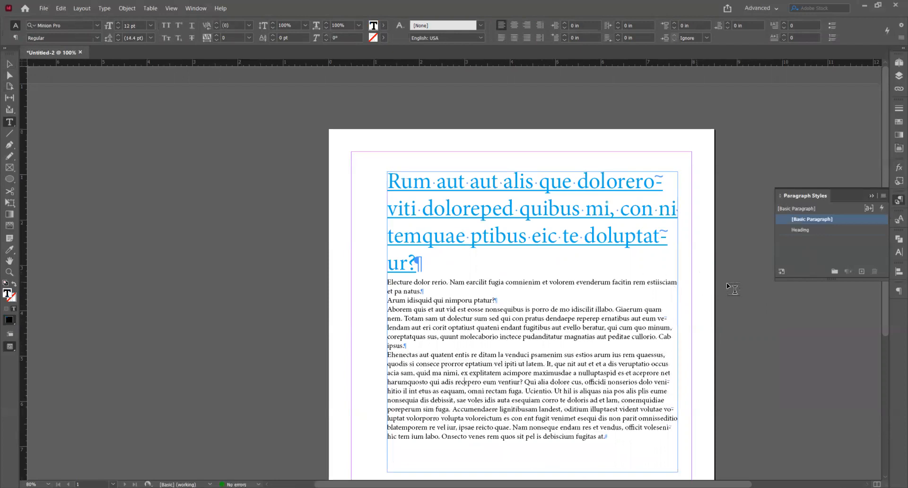
- With nothing selected, create a new paragraph style and name it Sub Heading
click(10, 67)
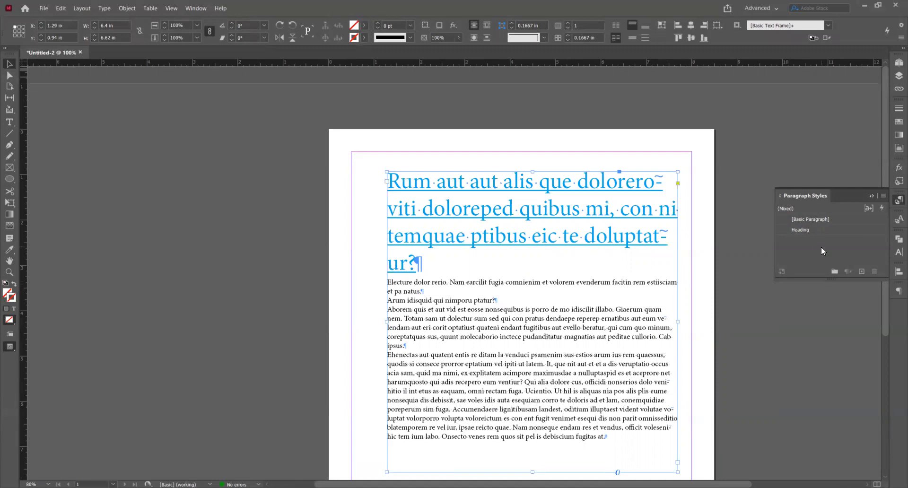
click(691, 168)
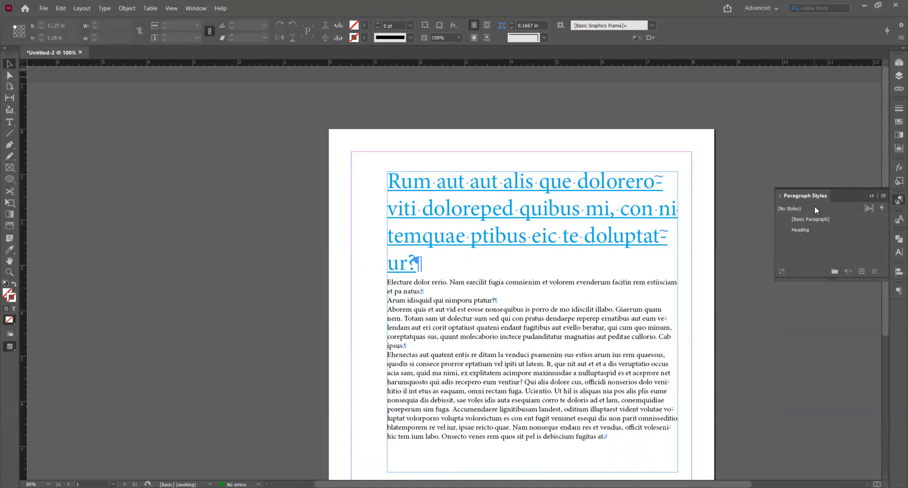
click(861, 276)
click(810, 236)
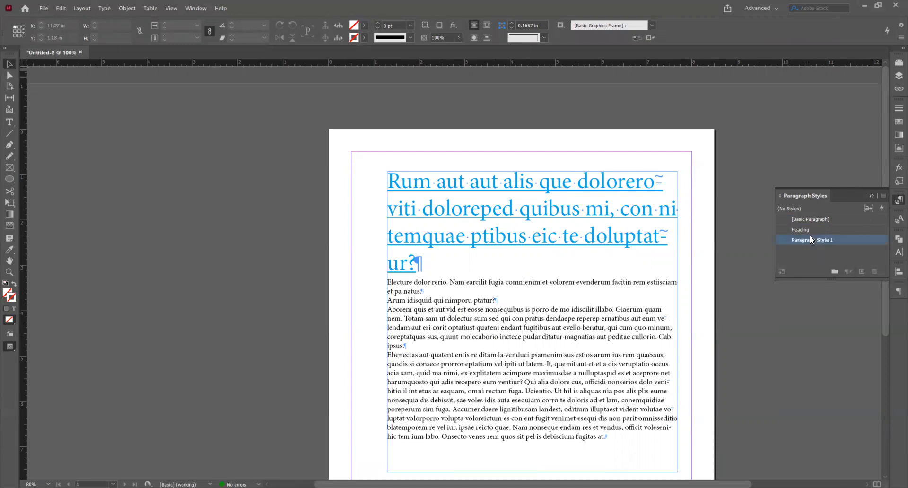
double_click(781, 242)
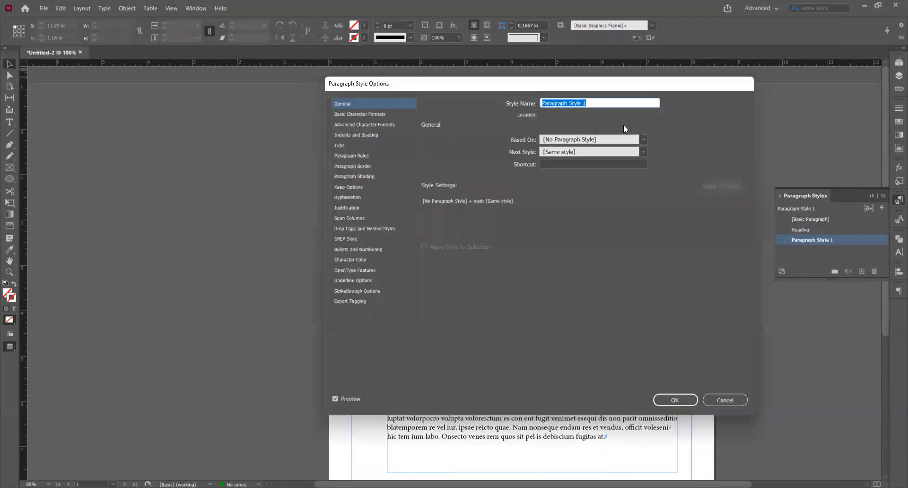
text(Sub Heading)
- Set the Sub Heading style's font style to Italic and its size to 18 pt
click(368, 115)
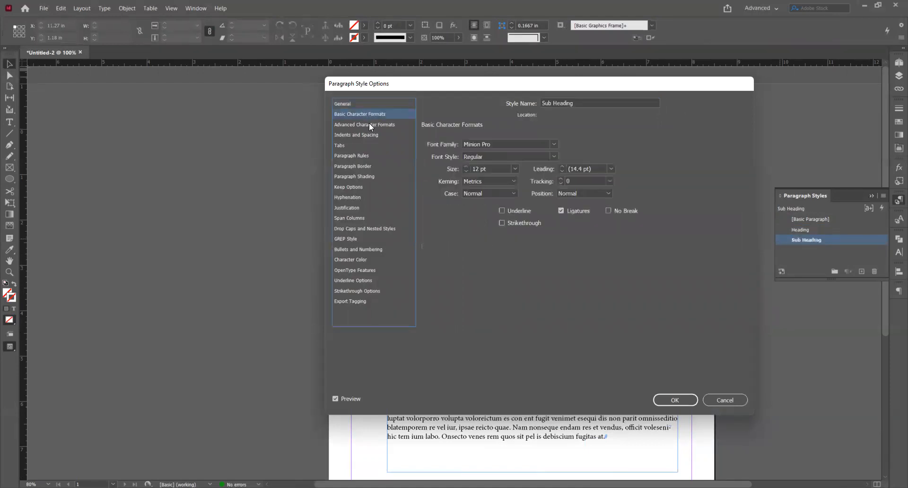
click(555, 156)
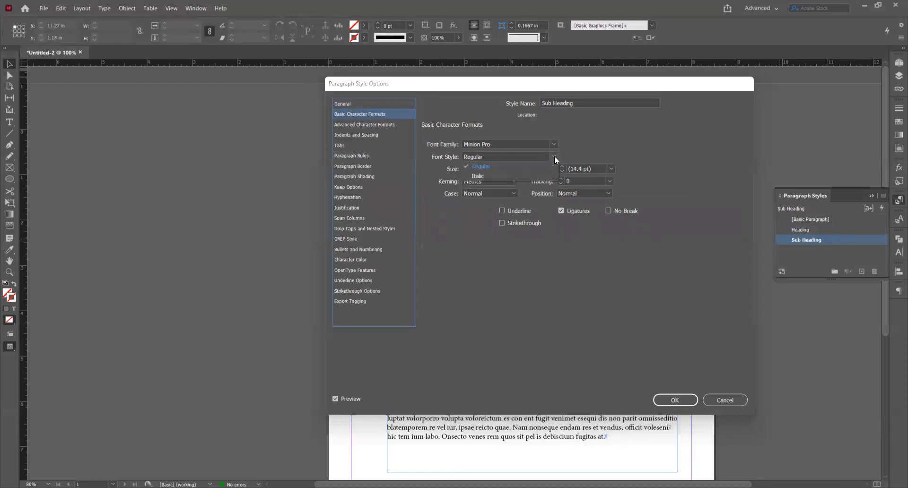
click(479, 191)
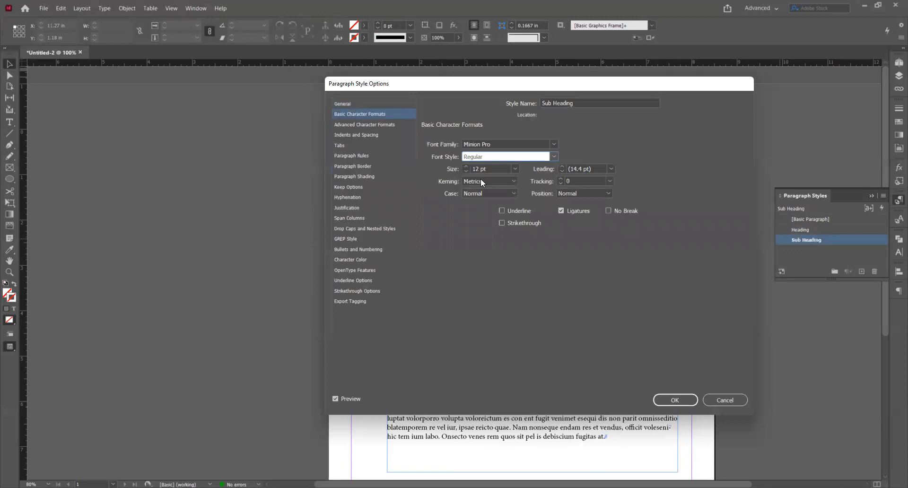
key(Down)
click(515, 169)
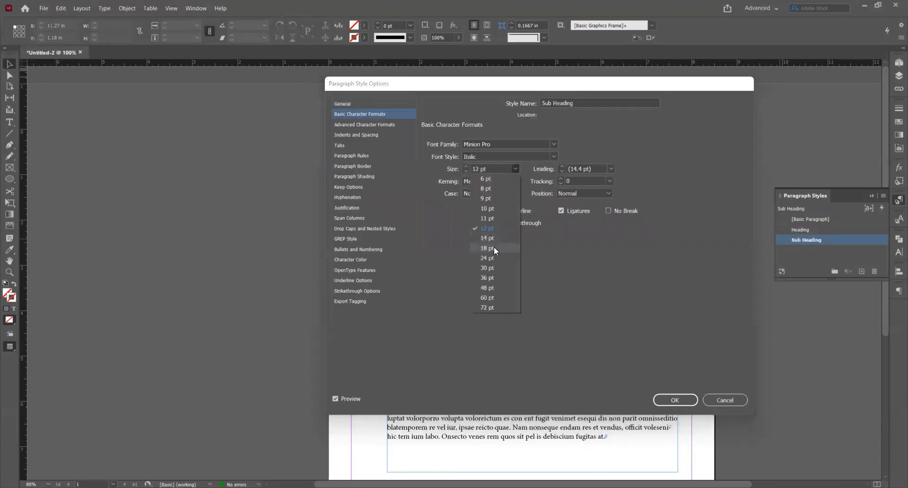
click(494, 248)
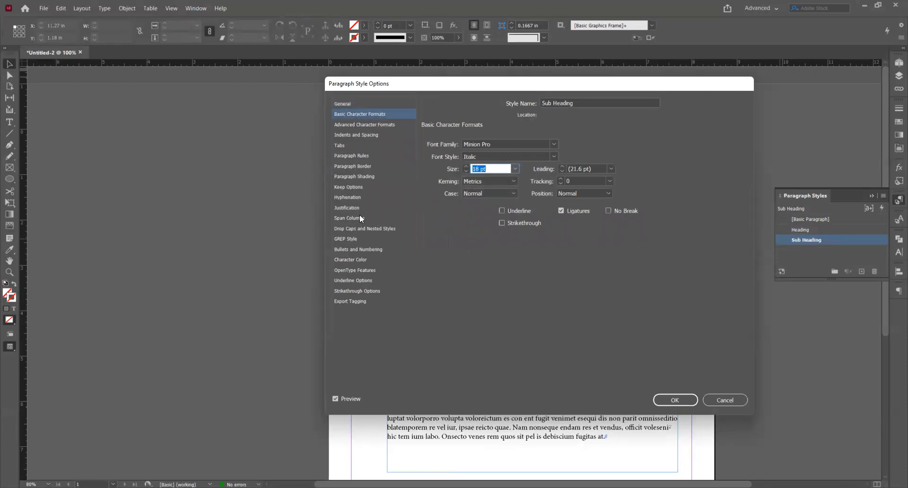
- Set the Sub Heading style's character colour to magenta C=0 M=100 Y=0 K=0 and accept the style options
click(358, 260)
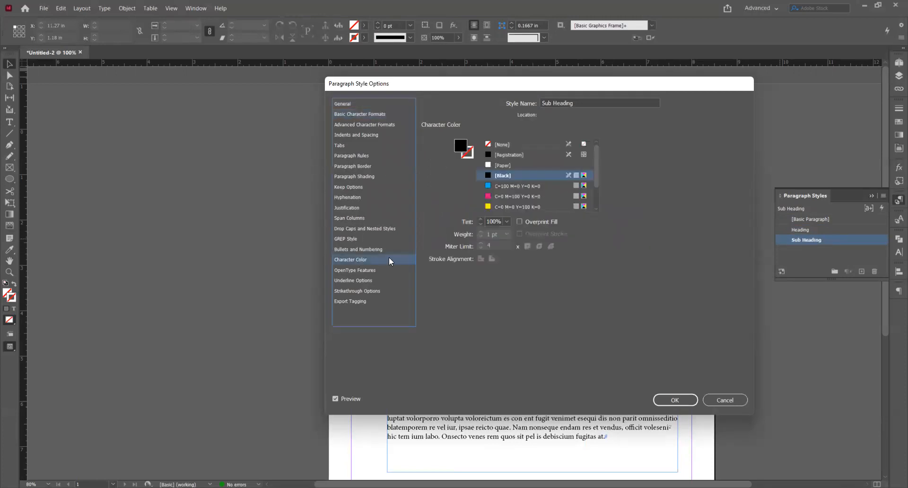
scroll(520, 192, down, 1)
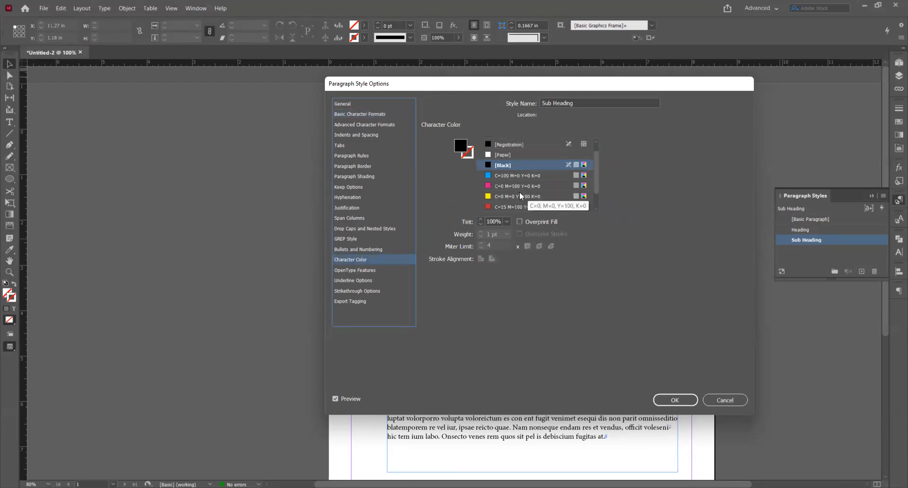
click(503, 185)
click(681, 401)
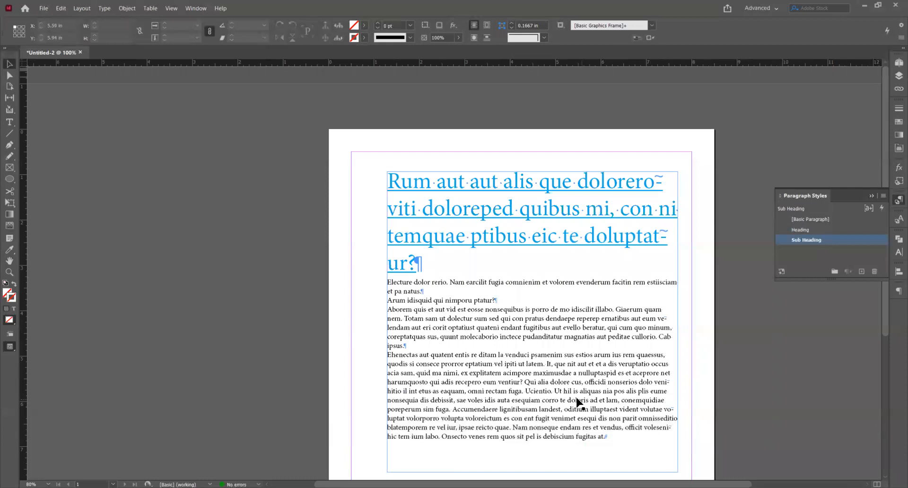
- Apply the Sub Heading style to the second paragraph of the placeholder text
click(502, 286)
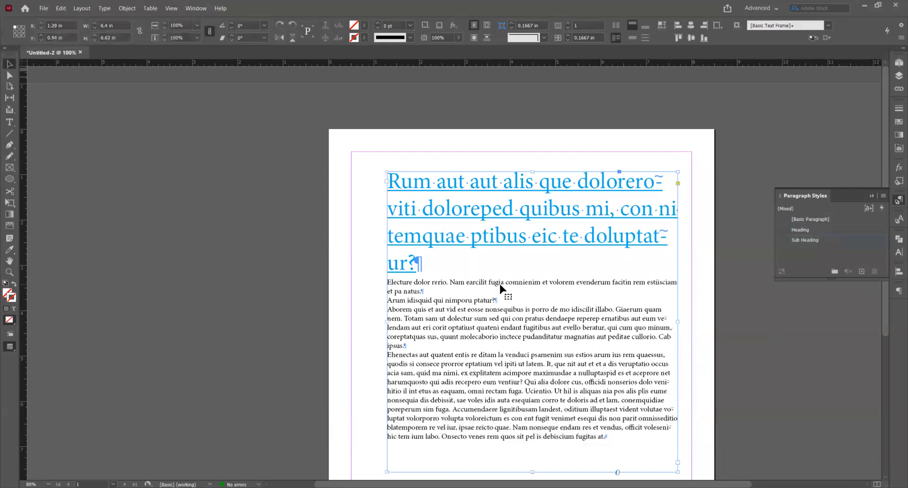
key(t)
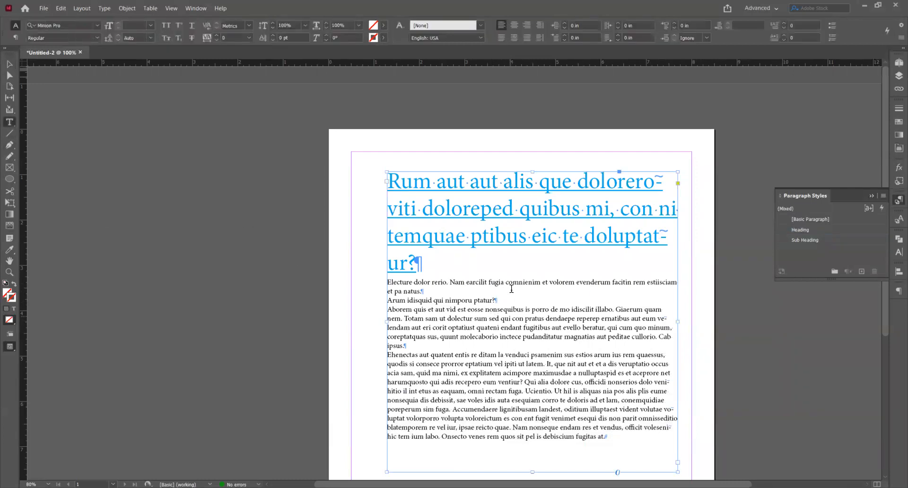
click(516, 285)
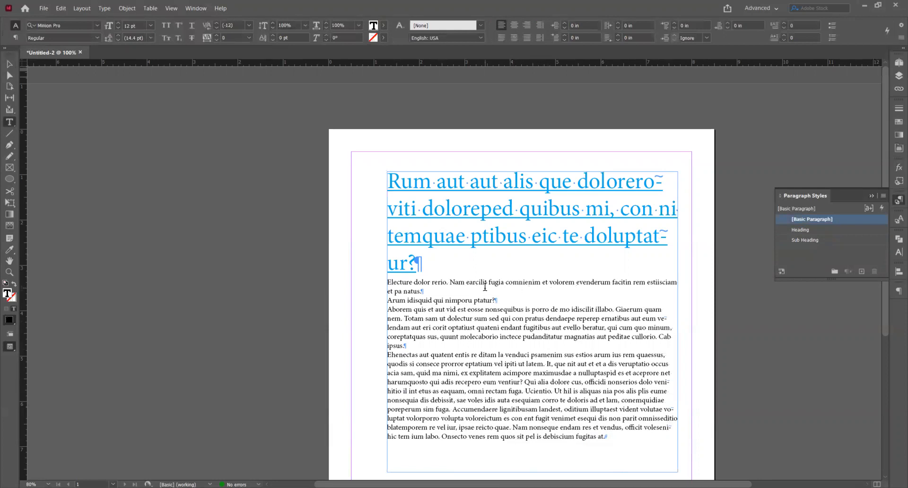
click(815, 240)
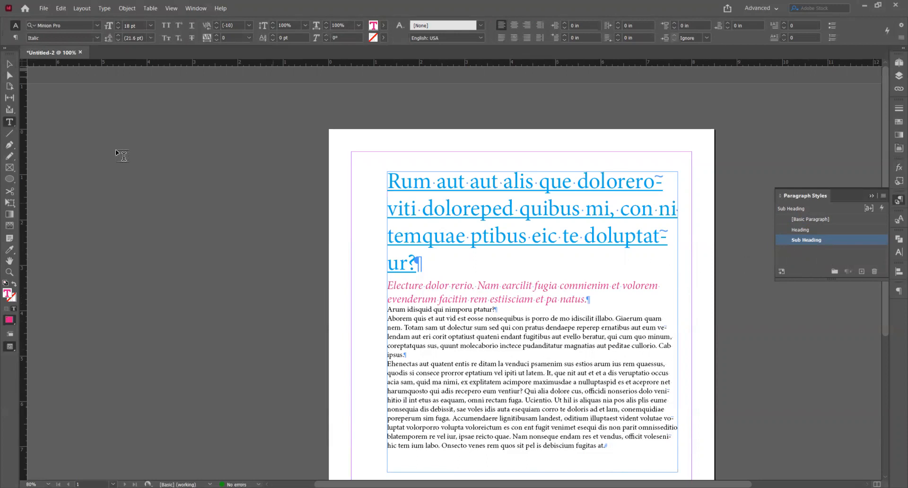
- With the text deselected, create another paragraph style and name it body text
click(9, 63)
click(833, 256)
click(861, 272)
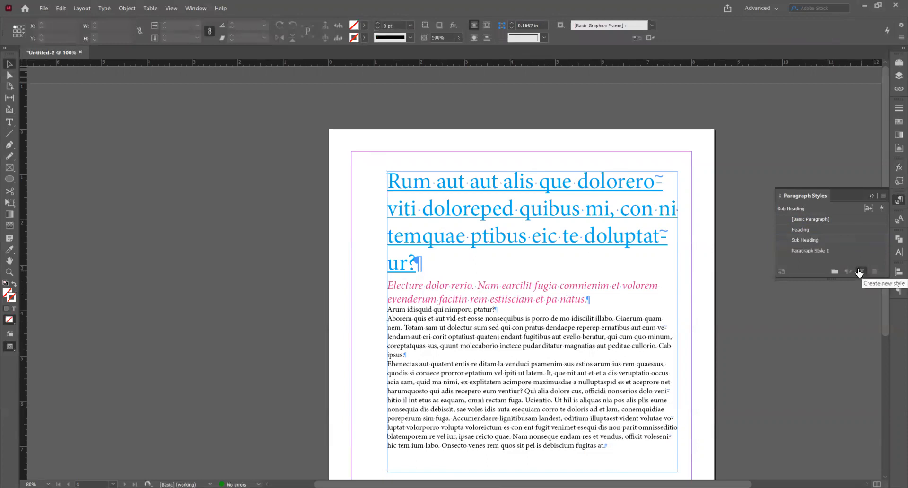
double_click(782, 249)
text(body text)
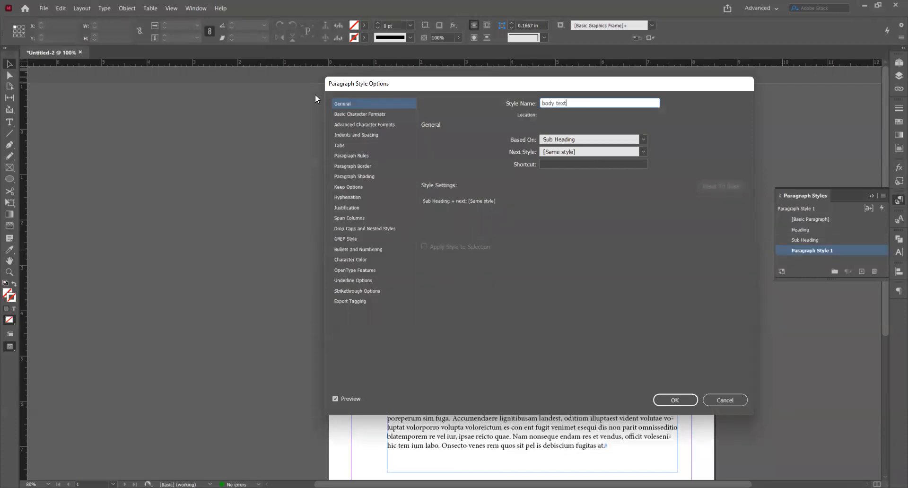
- Review the formatting body text inherits from Sub Heading and base the style on [No Paragraph Style] instead
click(349, 114)
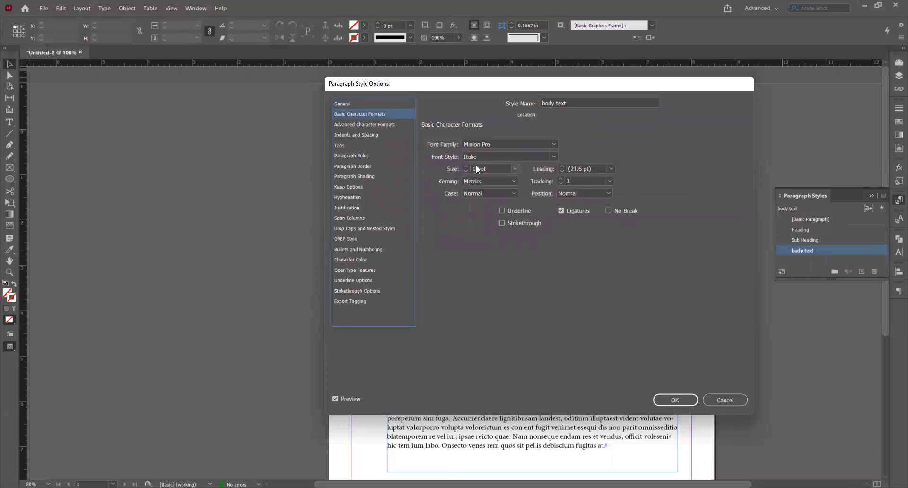
click(348, 103)
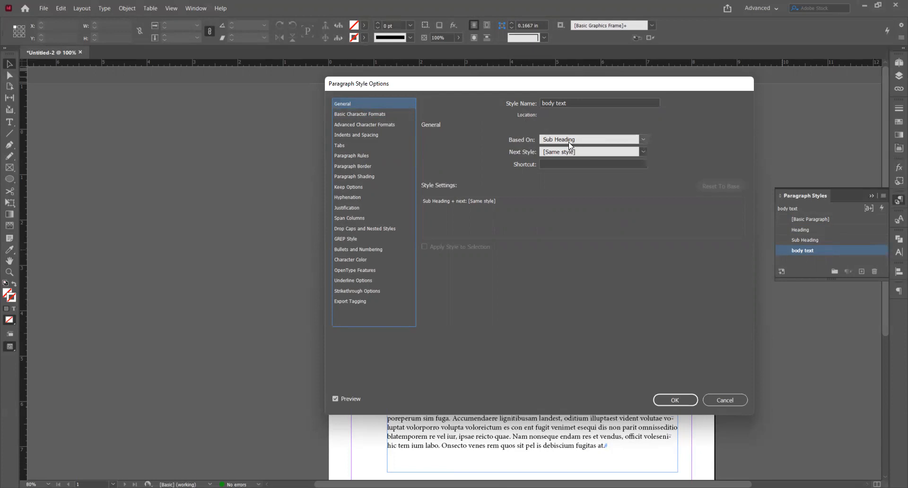
click(378, 116)
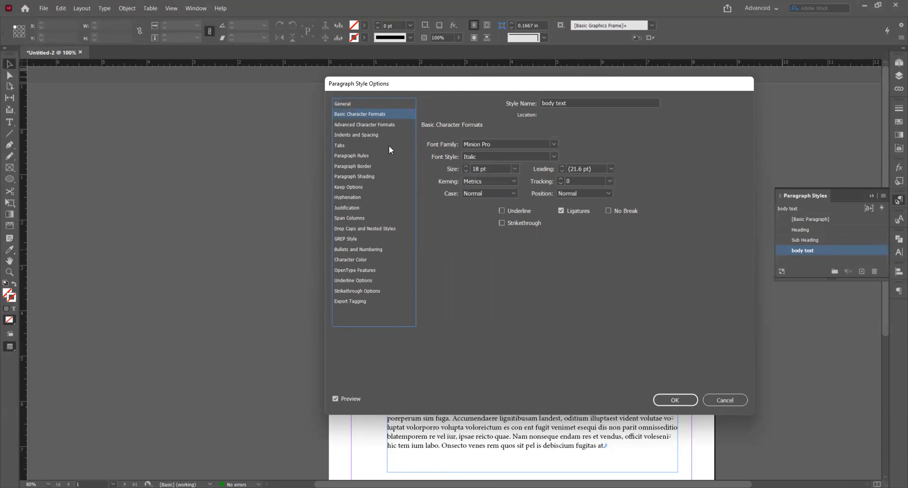
click(357, 259)
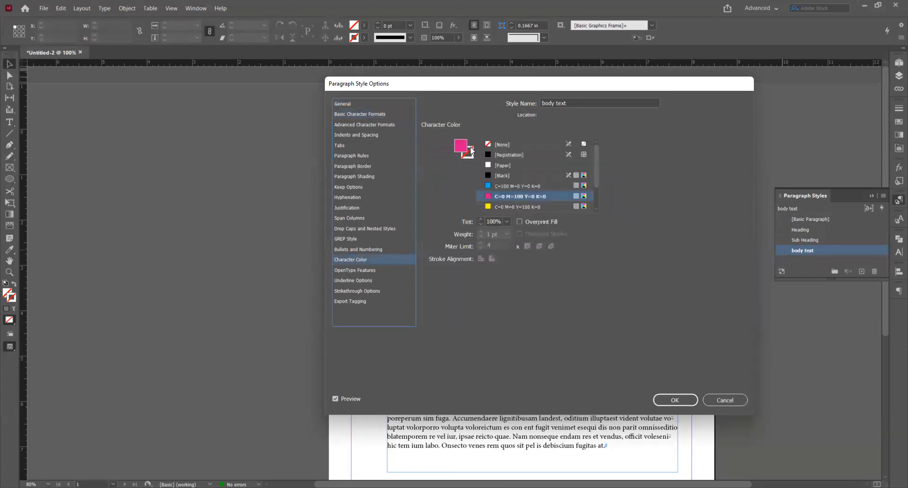
click(345, 103)
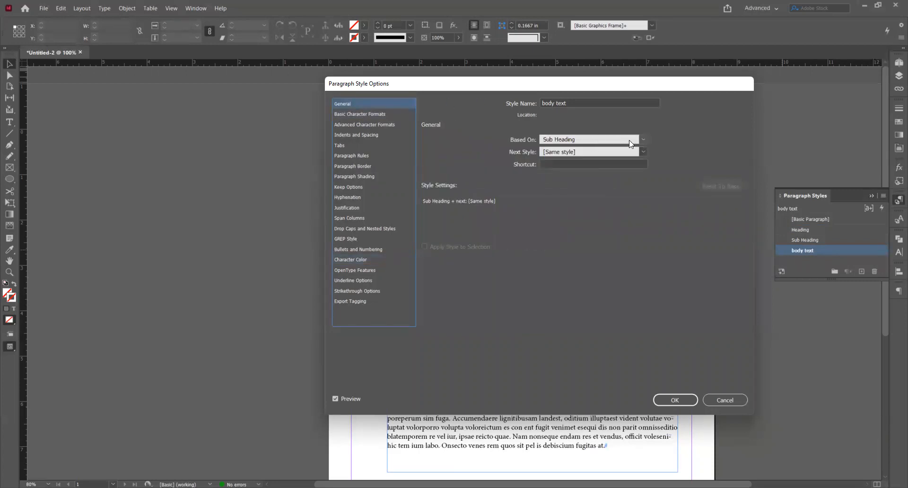
click(643, 138)
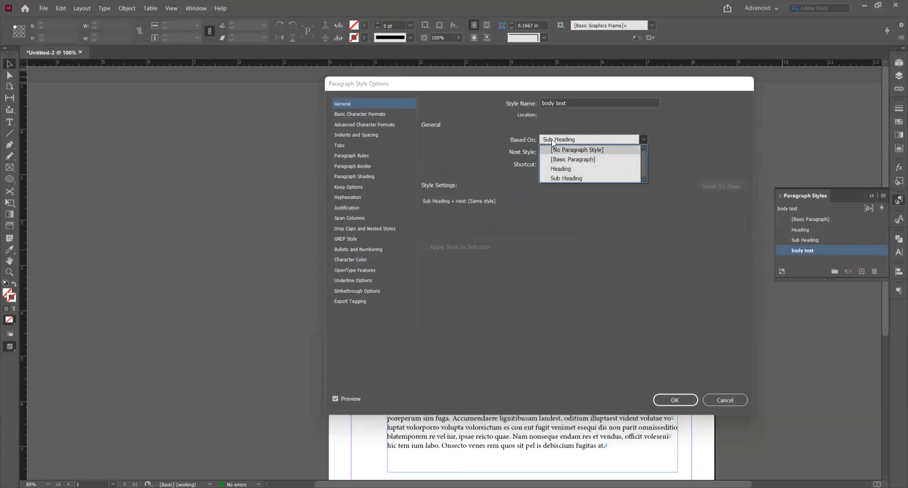
click(591, 150)
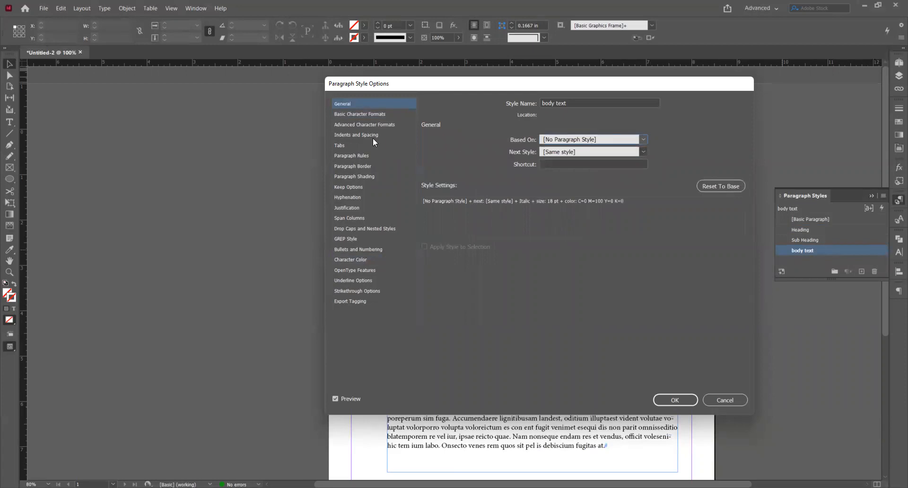
- Set the body text style's font style to Regular and its size to 12 pt
click(356, 113)
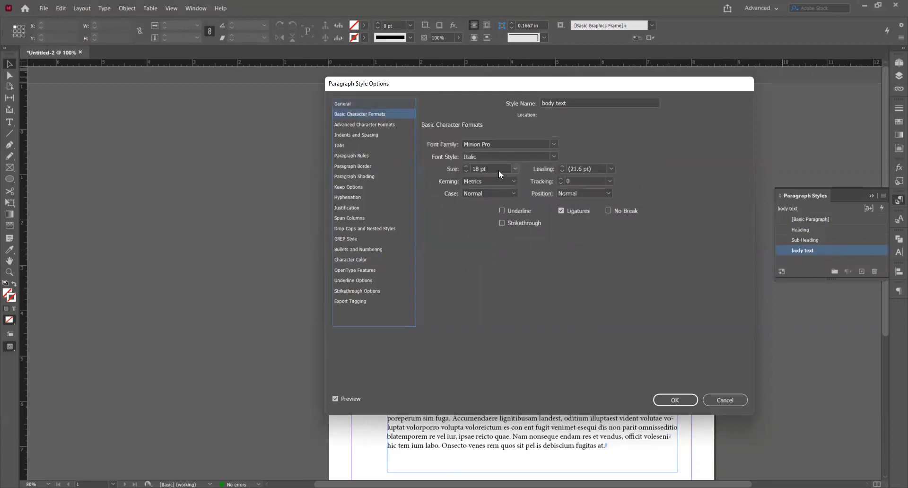
click(554, 158)
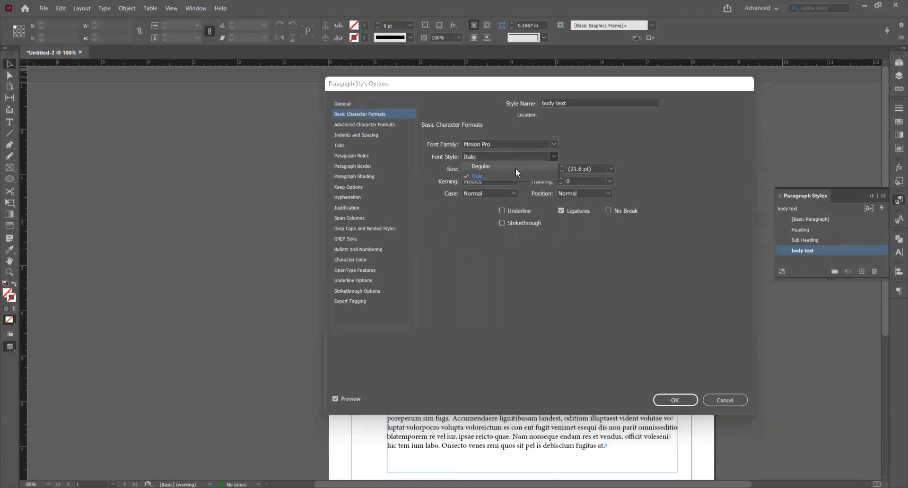
click(516, 169)
click(515, 169)
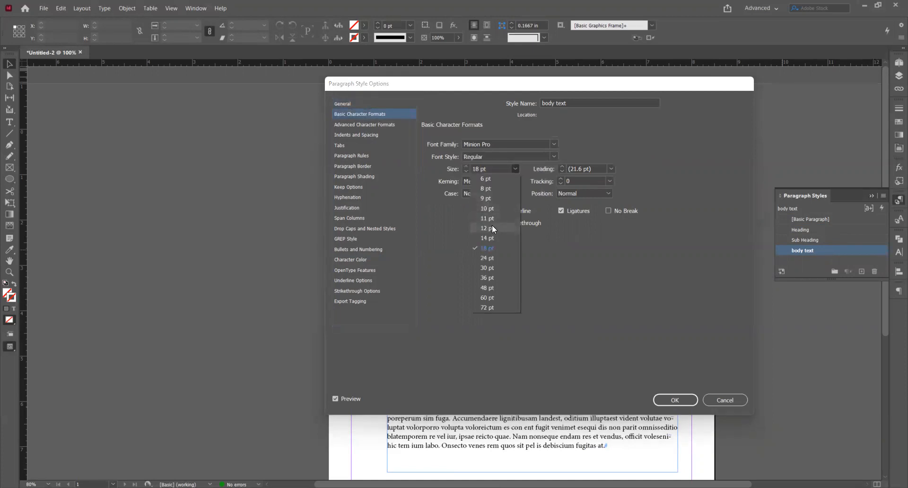
click(487, 228)
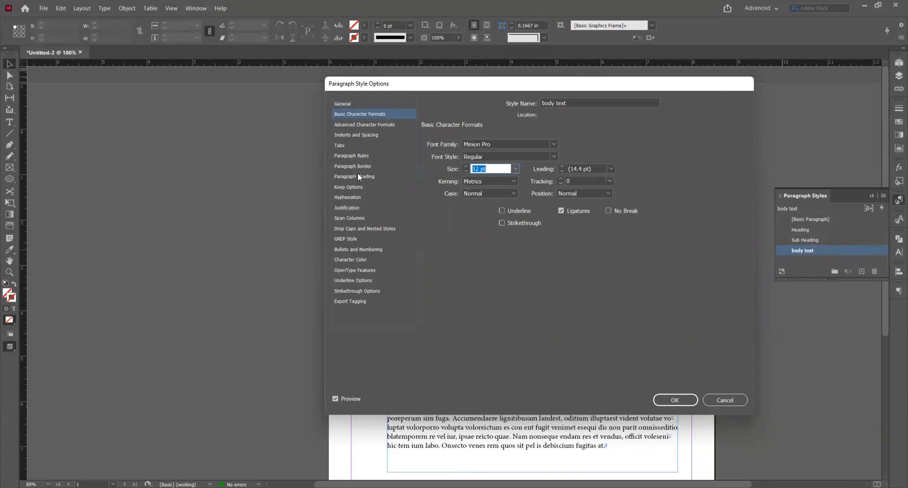
- Give the body text style 0.0625 in of space before and the [Registration] character colour, and accept the style options
click(350, 135)
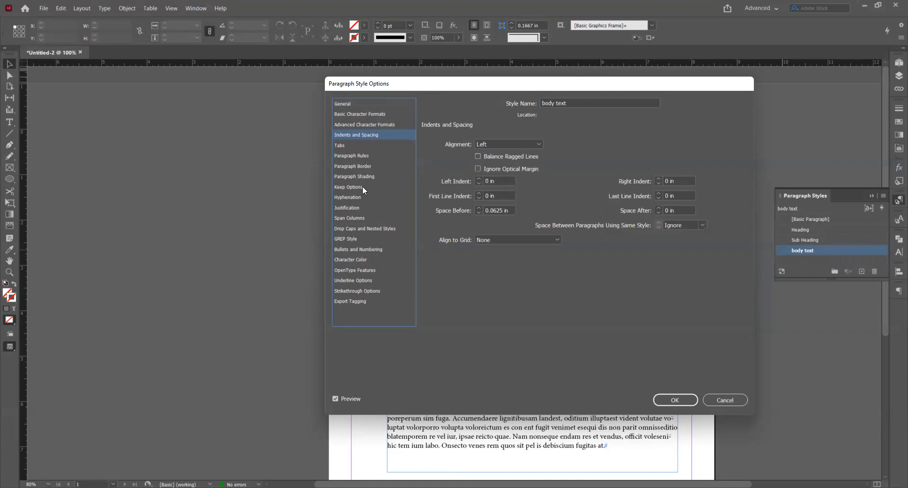
click(354, 258)
click(505, 154)
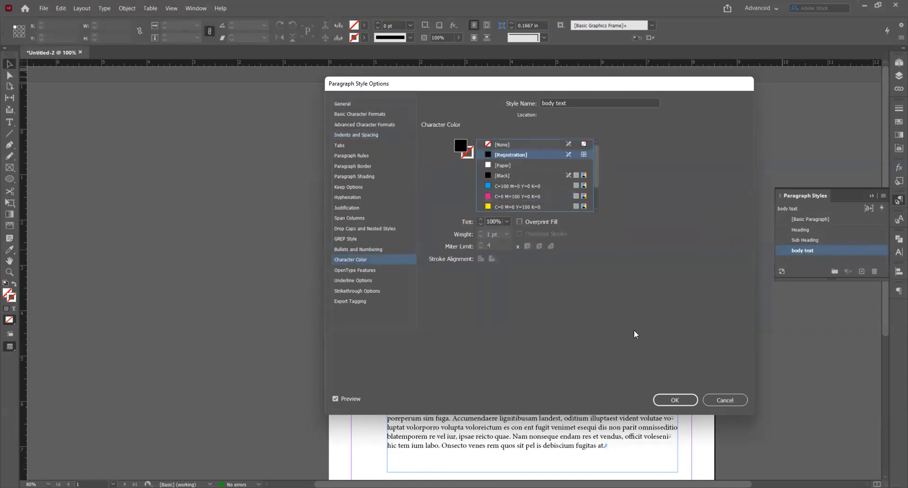
click(675, 400)
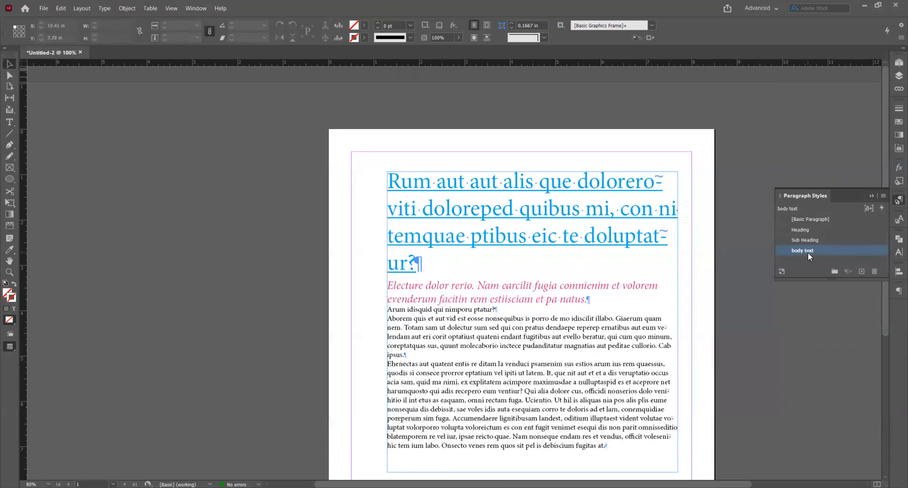
- Apply the body text style to the last three paragraphs below the subheading
double_click(471, 328)
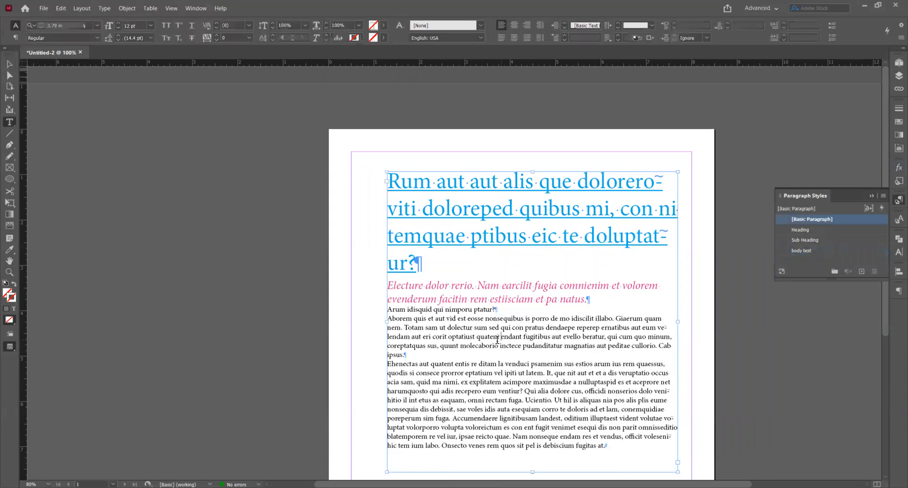
drag(476, 325, 461, 309)
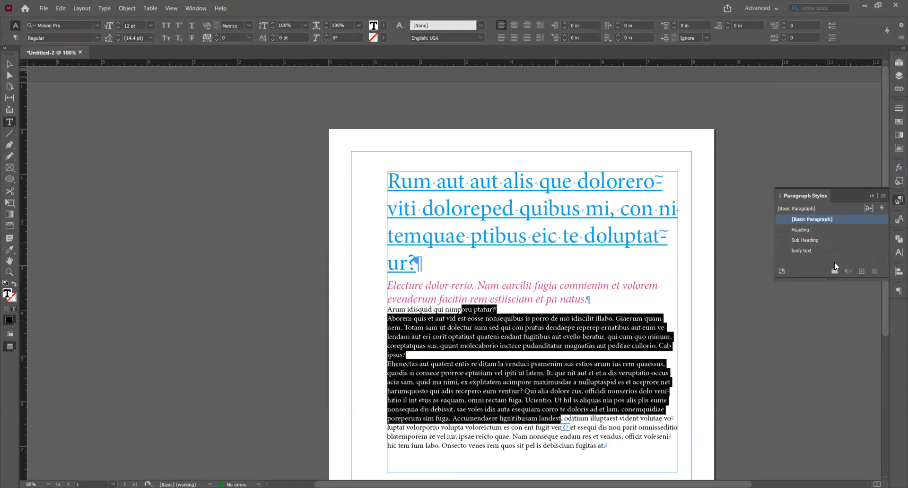
click(799, 250)
click(611, 341)
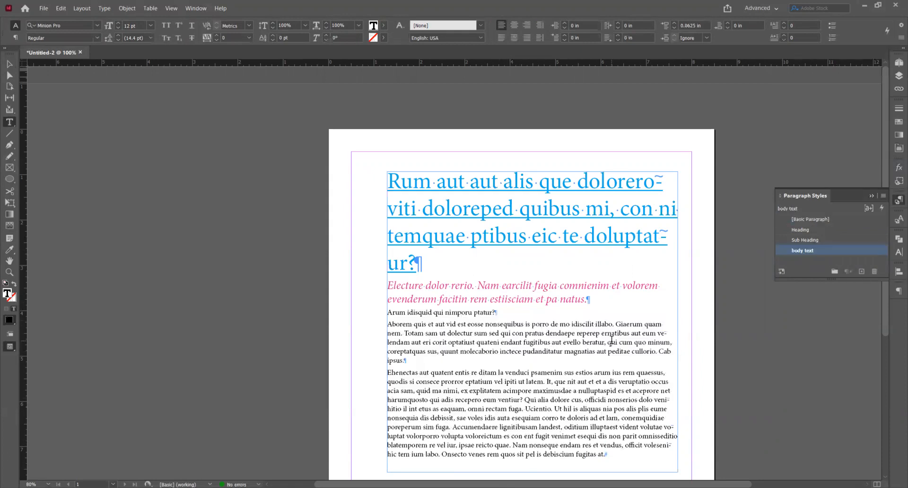
scroll(503, 335, down, 1)
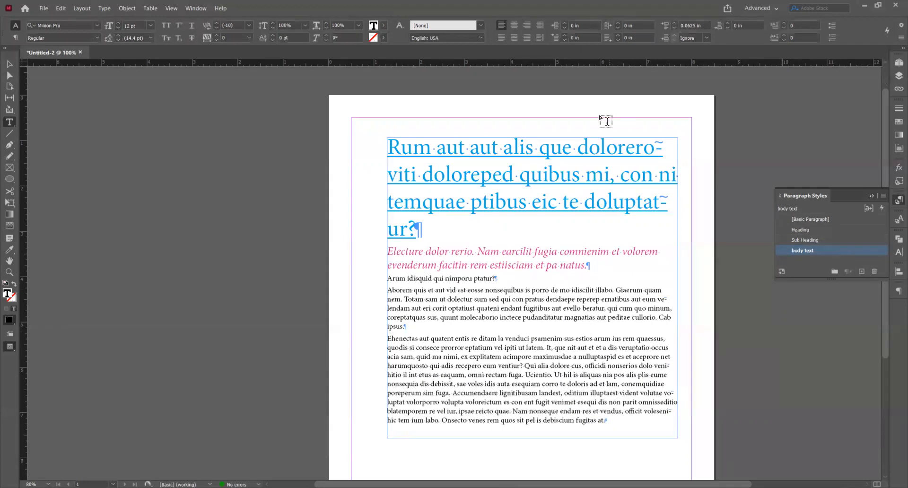
click(10, 65)
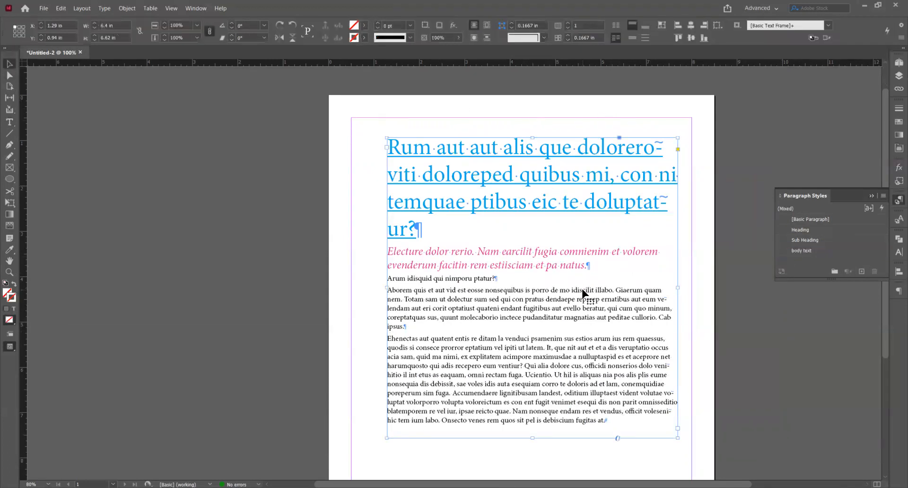
drag(570, 273, 351, 234)
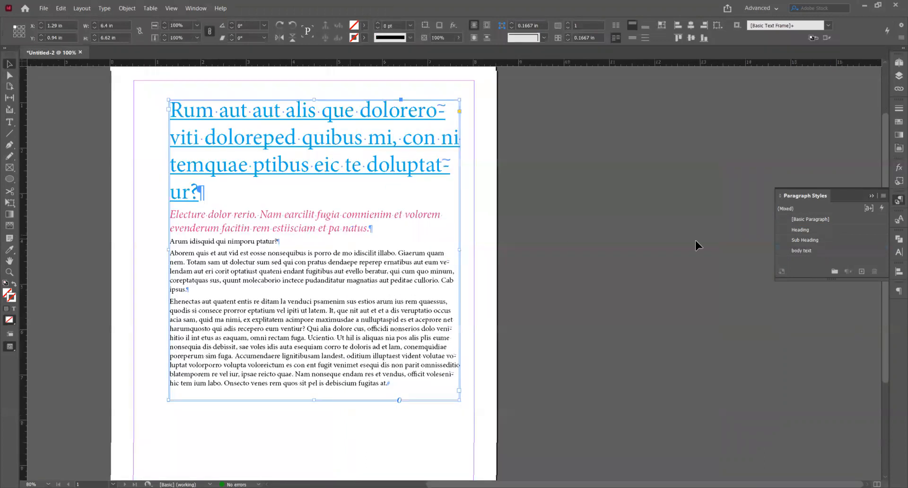
click(789, 250)
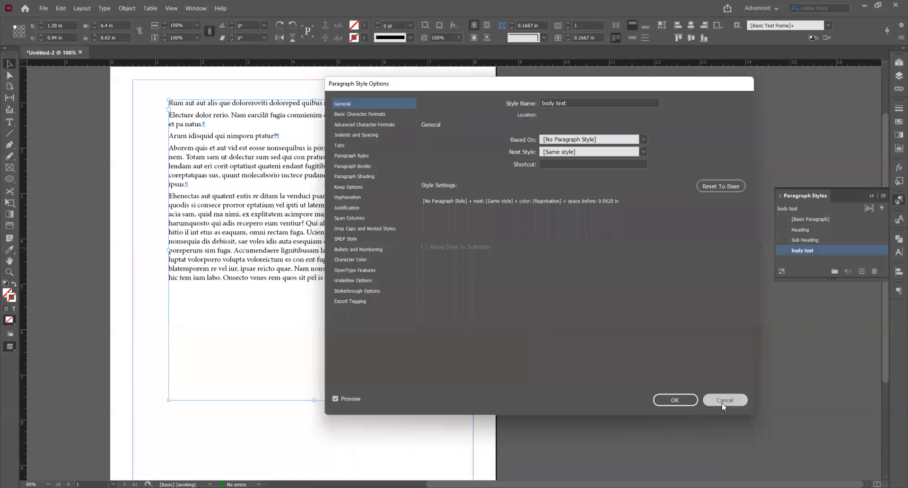
click(723, 401)
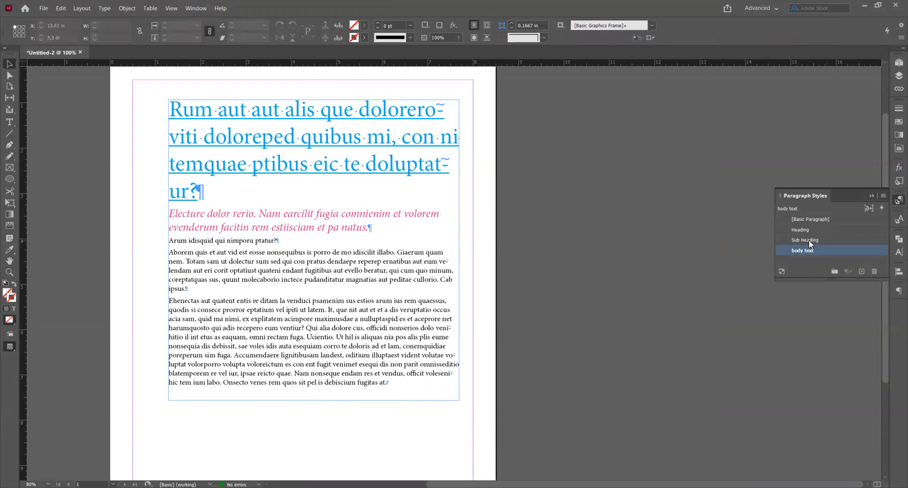
- Open the body text style from within the last paragraph and set its space after to 0.1875 in
double_click(418, 324)
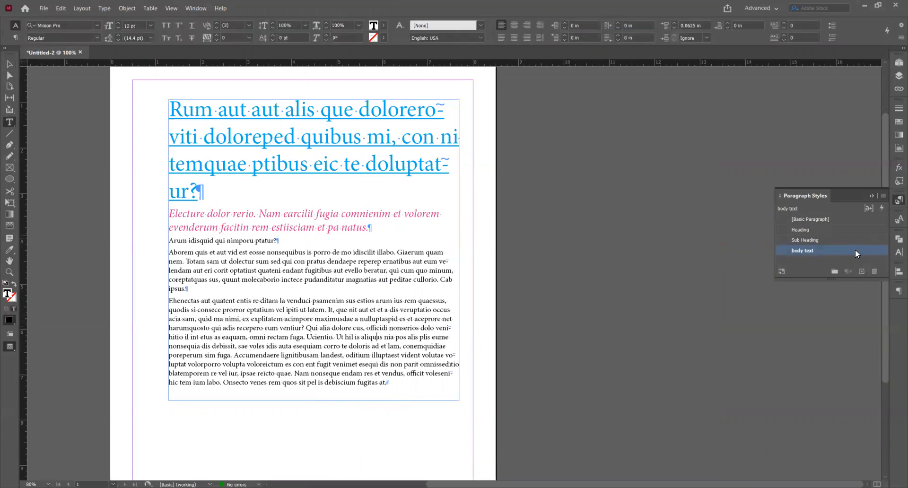
click(787, 251)
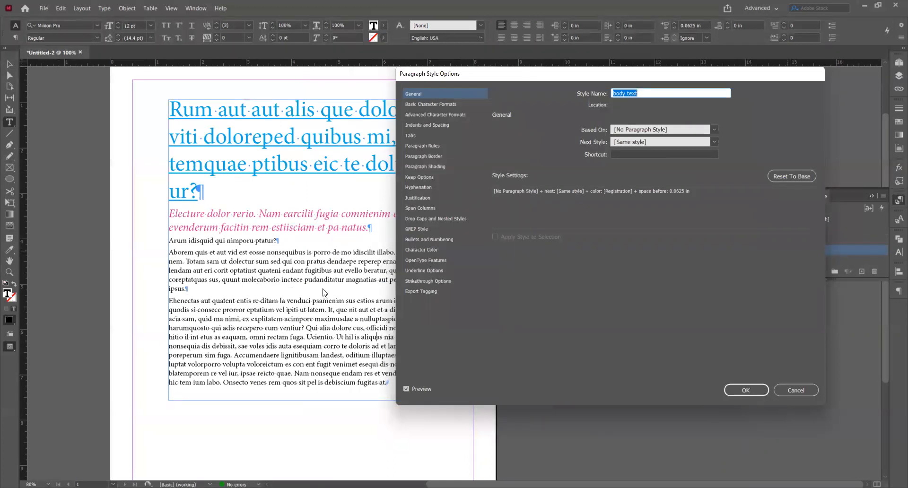
click(424, 125)
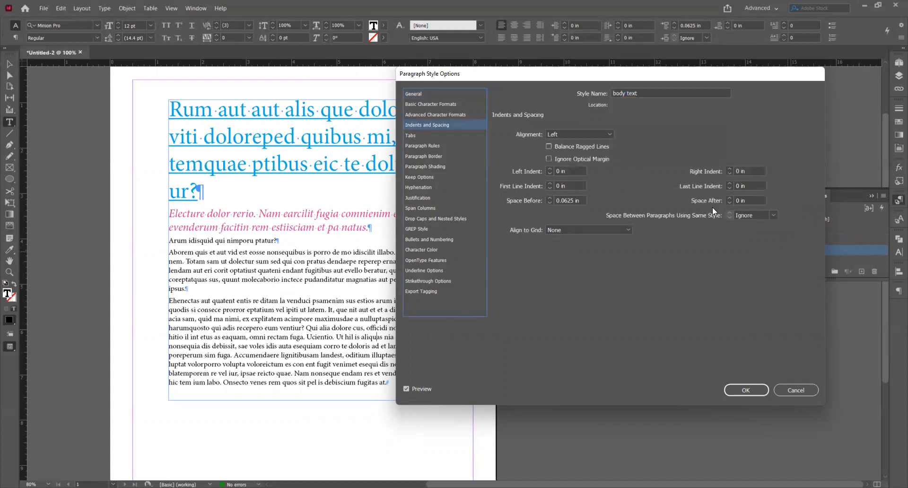
click(729, 199)
click(729, 198)
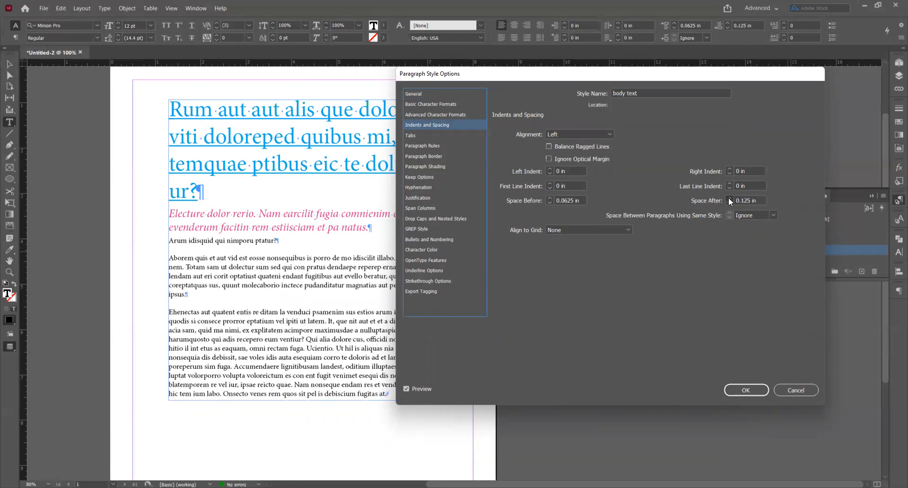
click(729, 199)
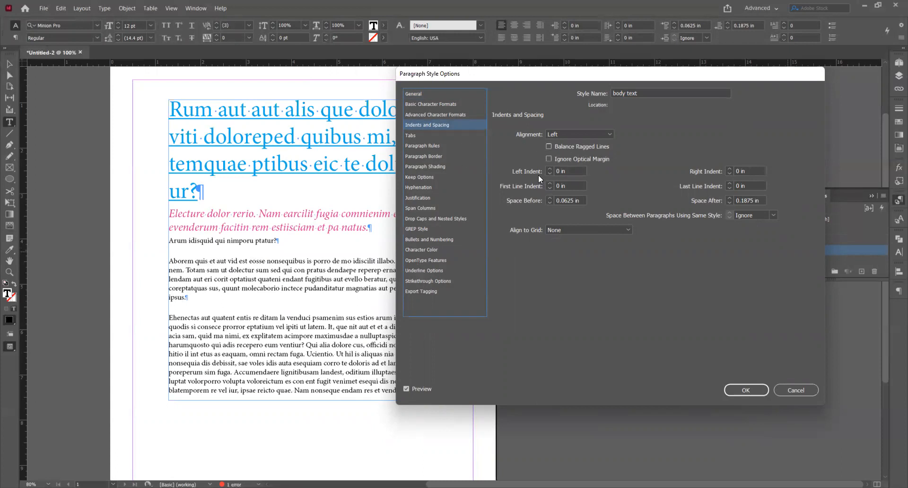
- Set the body text style's left indent to 0.25 in
click(549, 170)
click(550, 170)
click(549, 169)
click(549, 170)
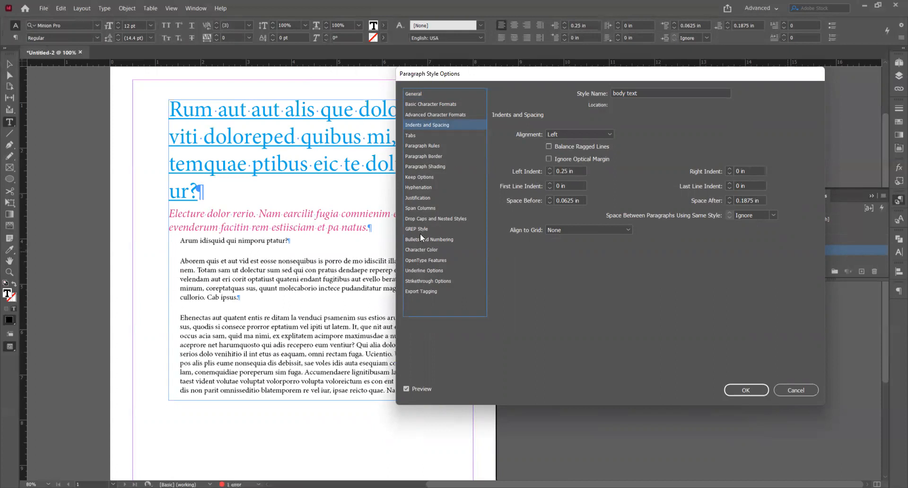
- Change the body text style's font family to Myriad Pro and accept the style options
click(426, 105)
click(429, 113)
click(431, 105)
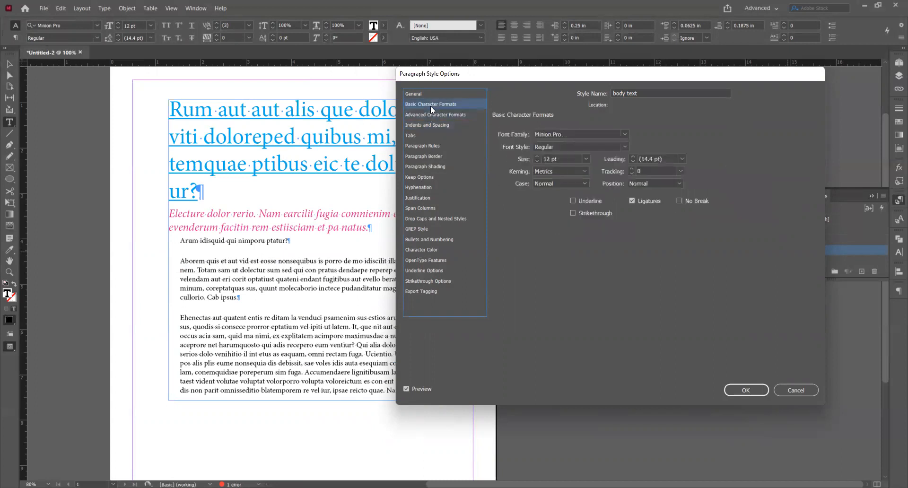
click(625, 135)
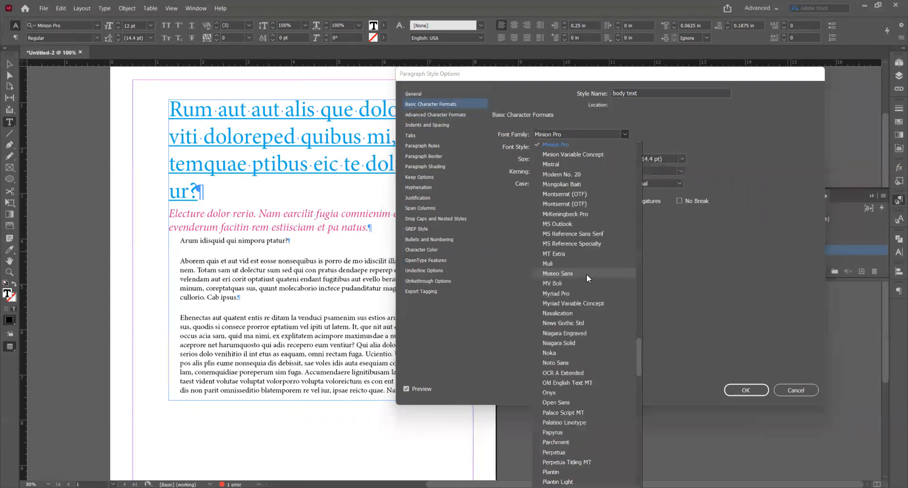
click(569, 293)
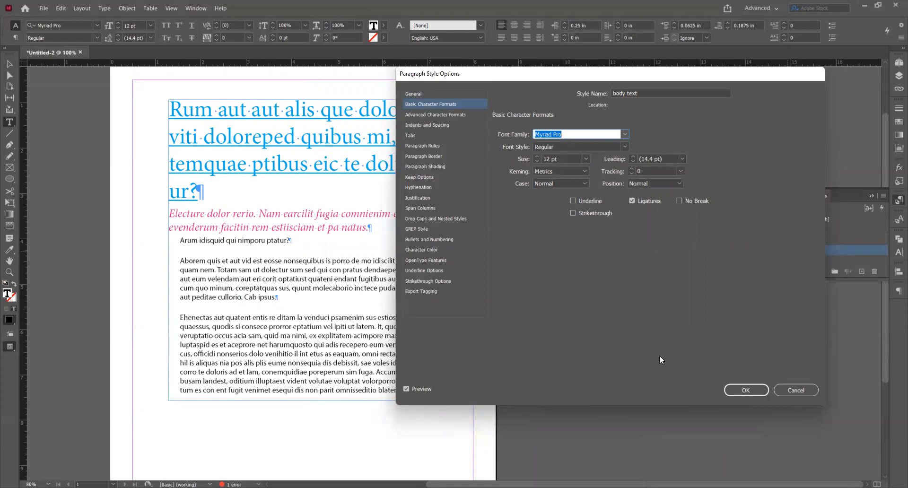
click(745, 391)
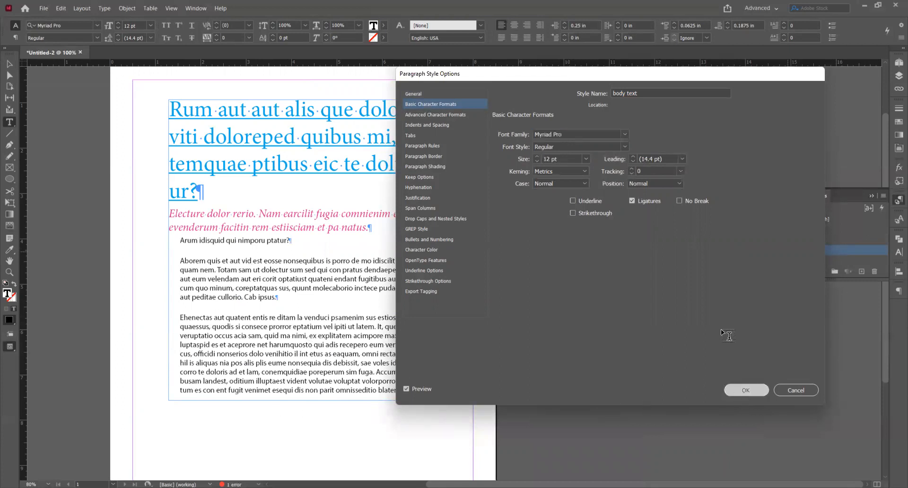
- Extend the text frame's lower edge downward until all the overset body text fits, and deselect the frame
key(Escape)
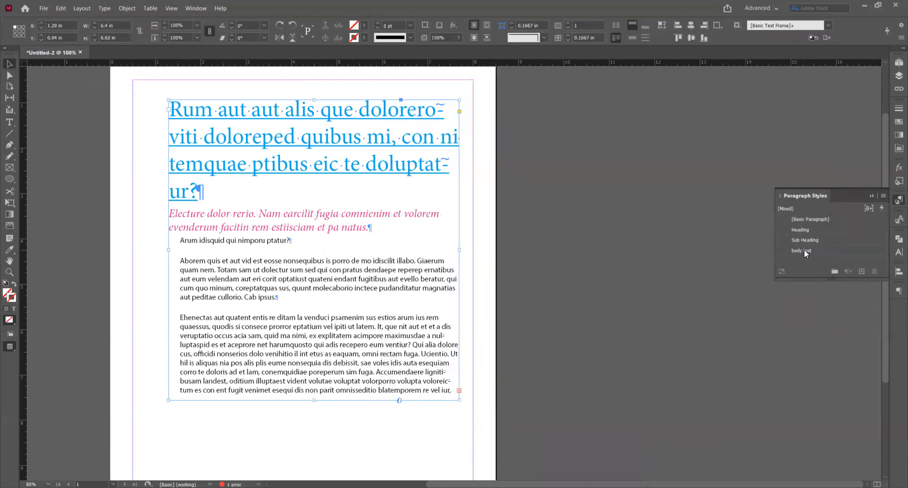
drag(314, 400, 317, 473)
click(476, 378)
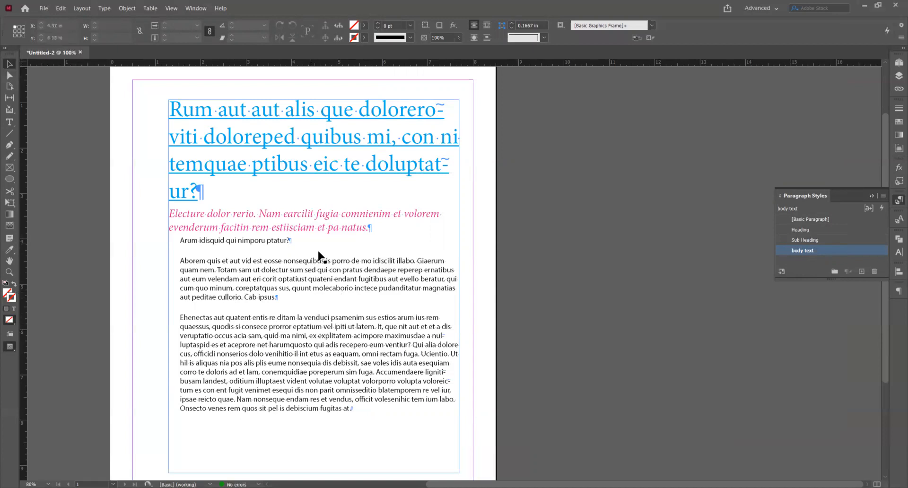
- Format the word "quibus" in the heading's second line as All Caps
double_click(309, 147)
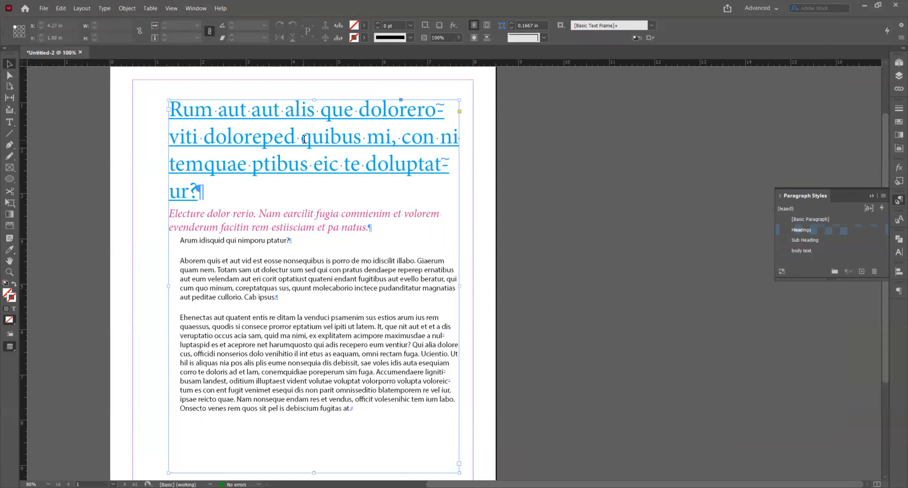
drag(302, 136, 360, 135)
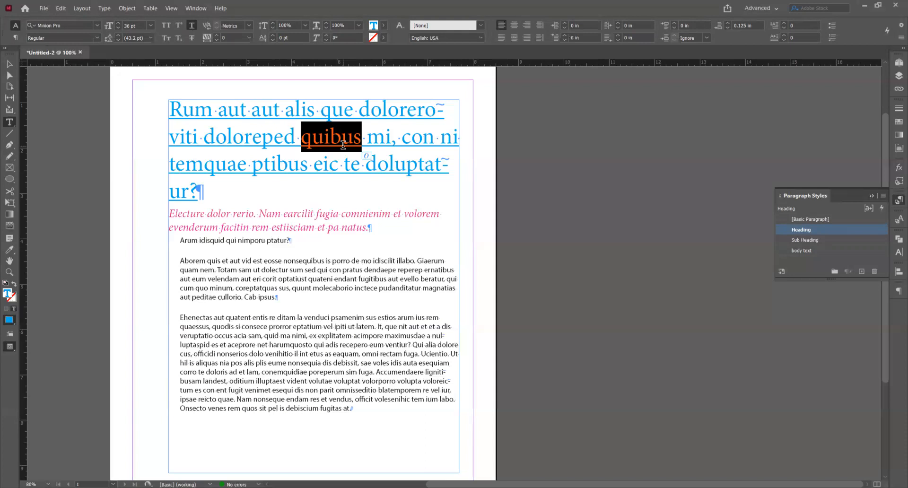
click(166, 25)
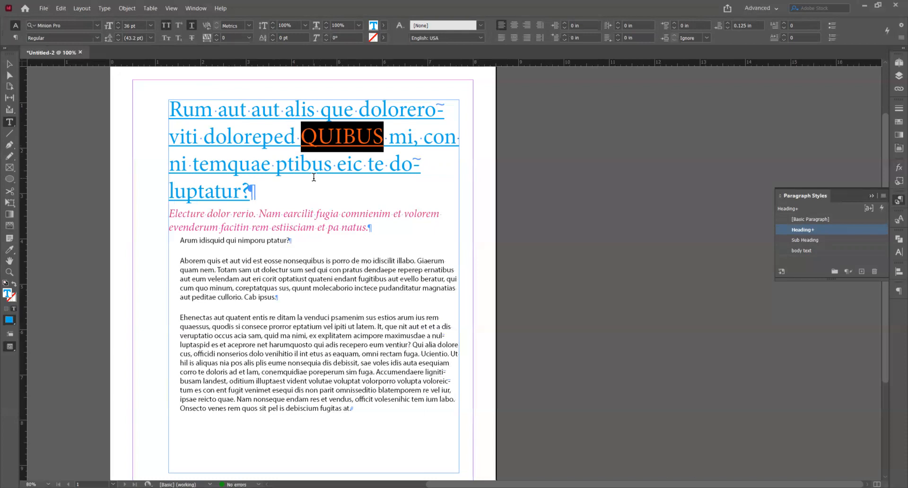
click(362, 163)
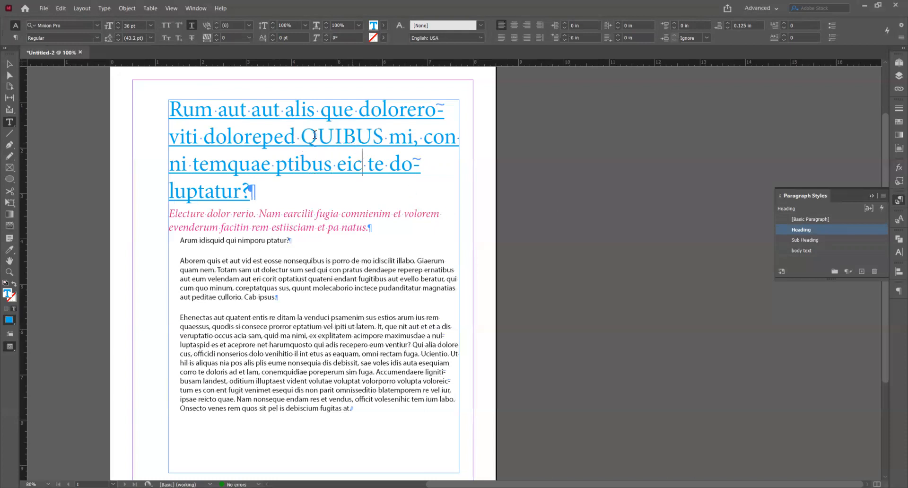
- Colour the word "QUIBUS" in the heading with the red C=15 M=100 Y=100 swatch
drag(307, 138, 383, 138)
click(166, 25)
click(303, 127)
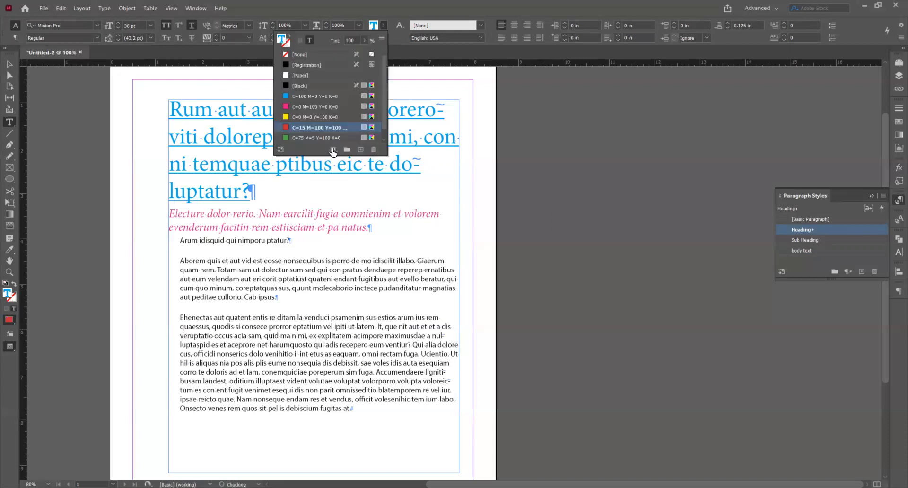
click(220, 130)
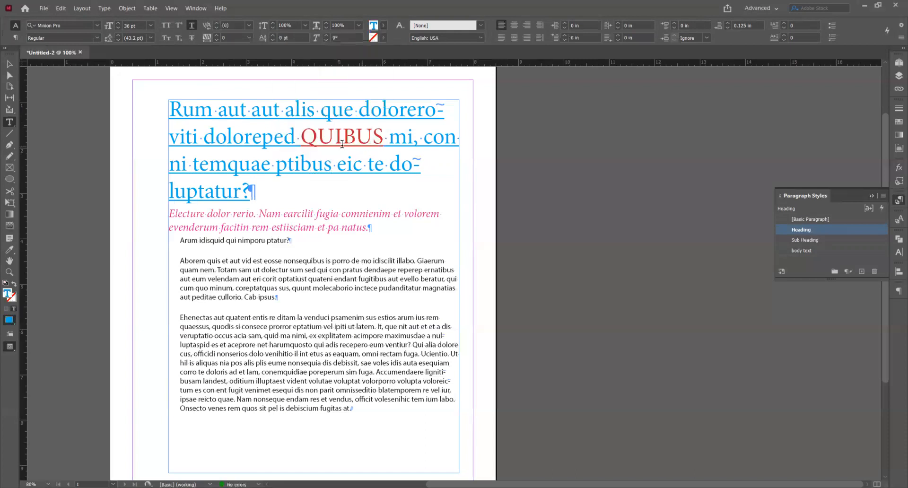
- Clear the All Caps and red colour overrides from the heading so it matches the Heading style
click(303, 137)
drag(316, 137, 381, 136)
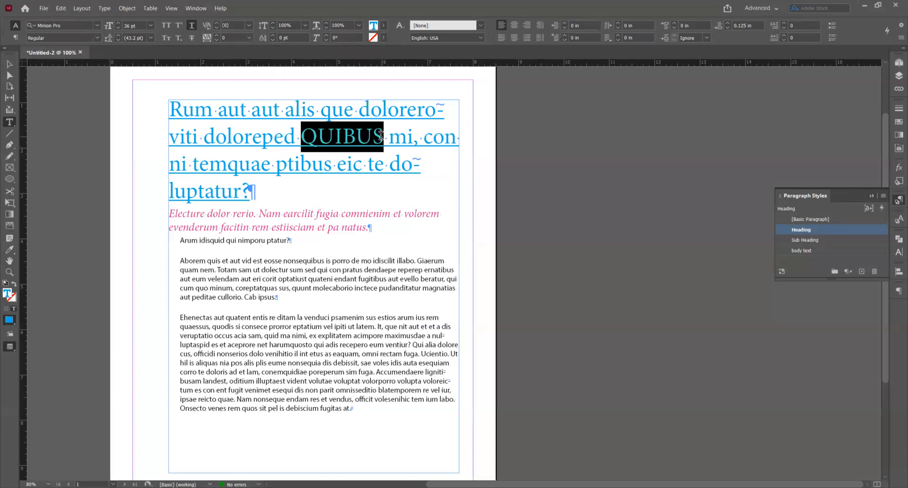
click(343, 138)
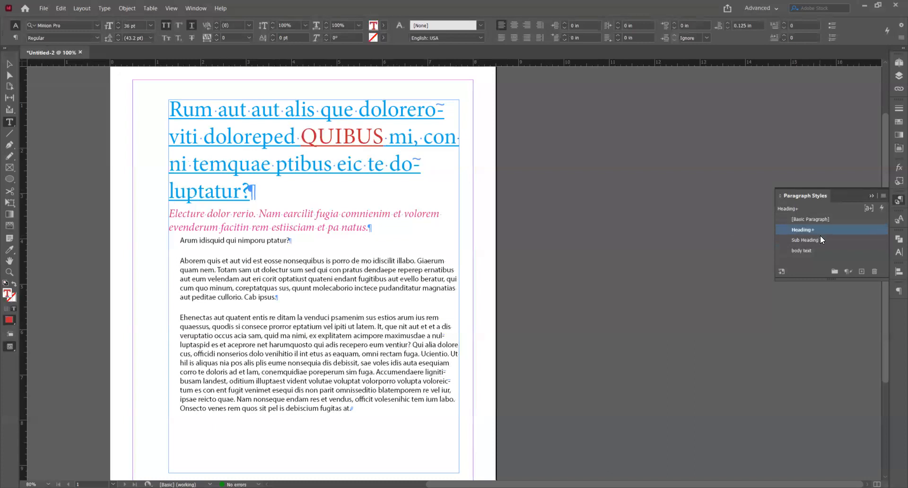
mouse_move(811, 232)
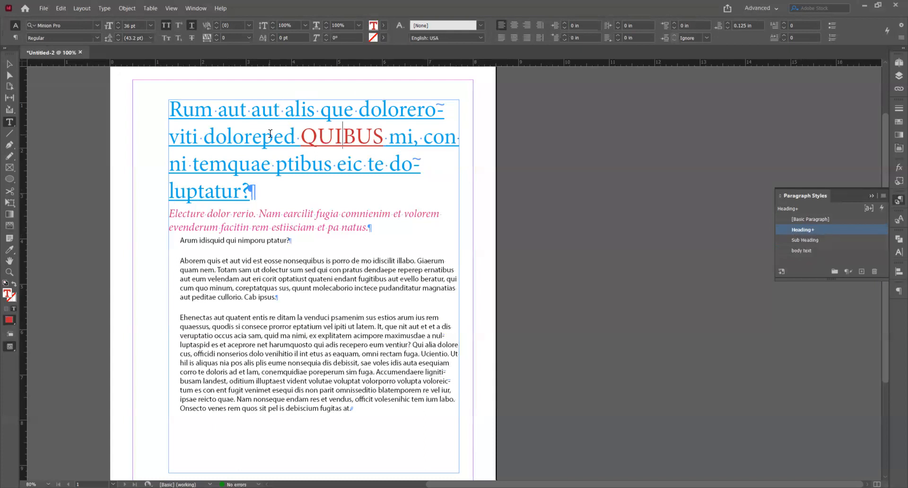
click(849, 273)
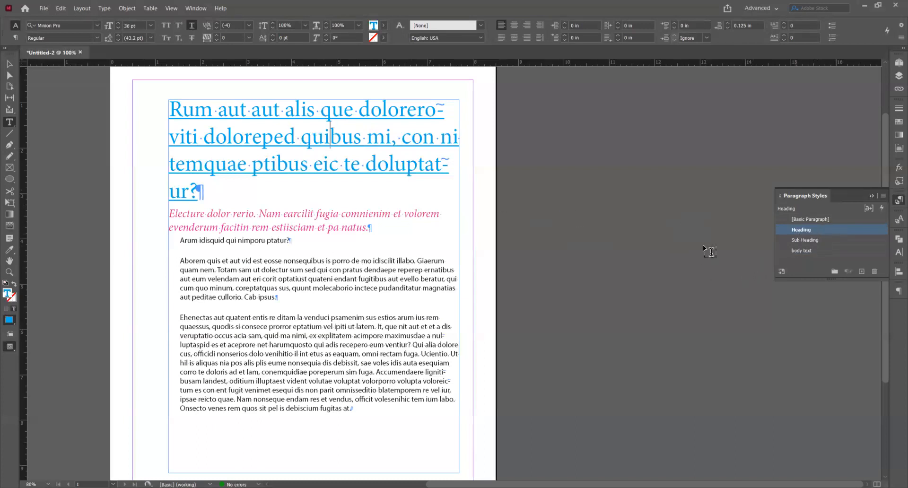
- Reopen the body text style from the second body paragraph and examine its alignment choices and tab settings
click(253, 297)
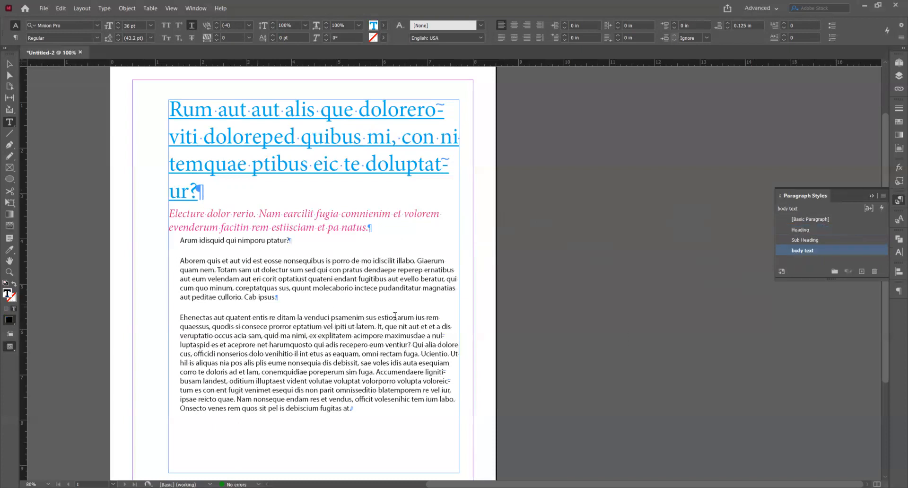
double_click(786, 251)
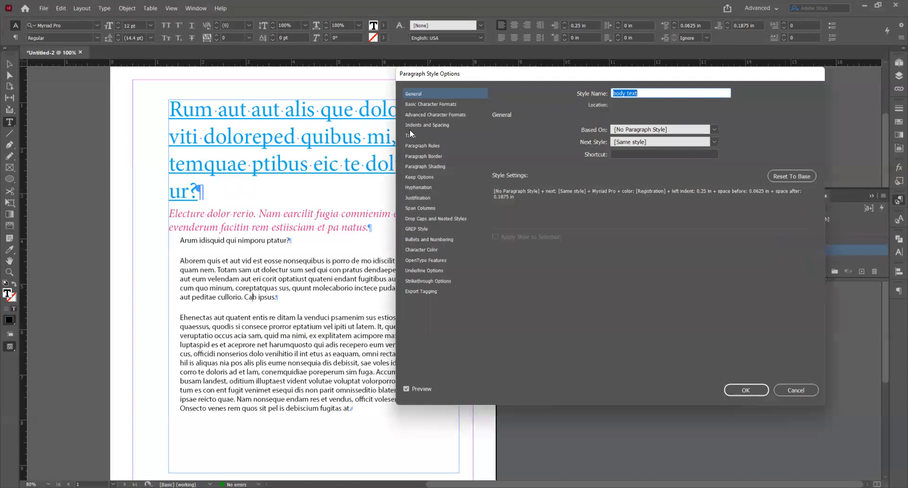
click(418, 122)
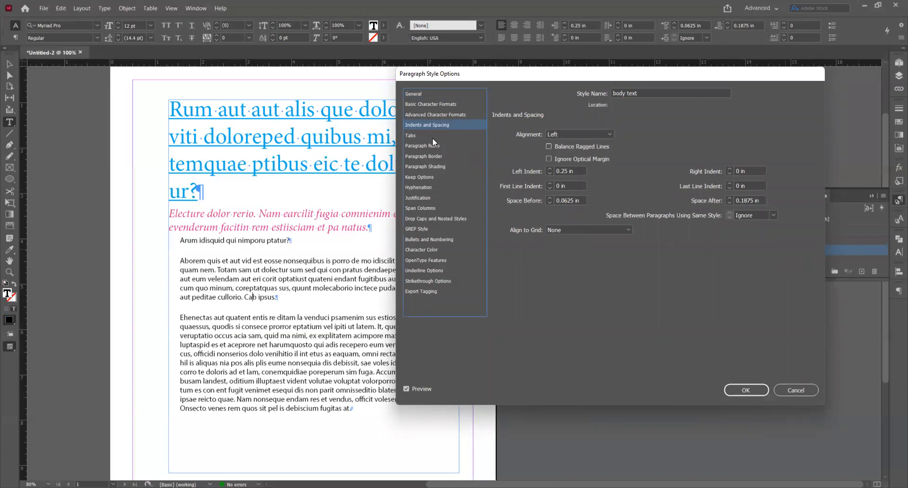
click(607, 134)
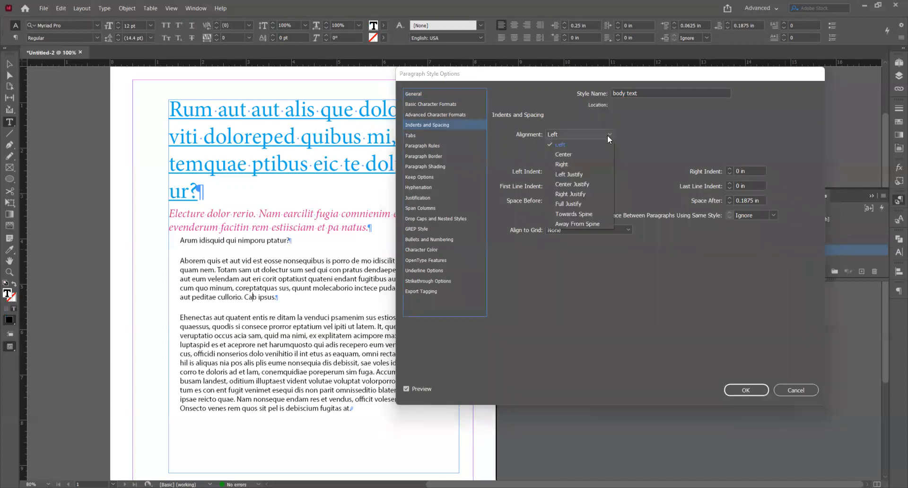
click(608, 135)
click(419, 136)
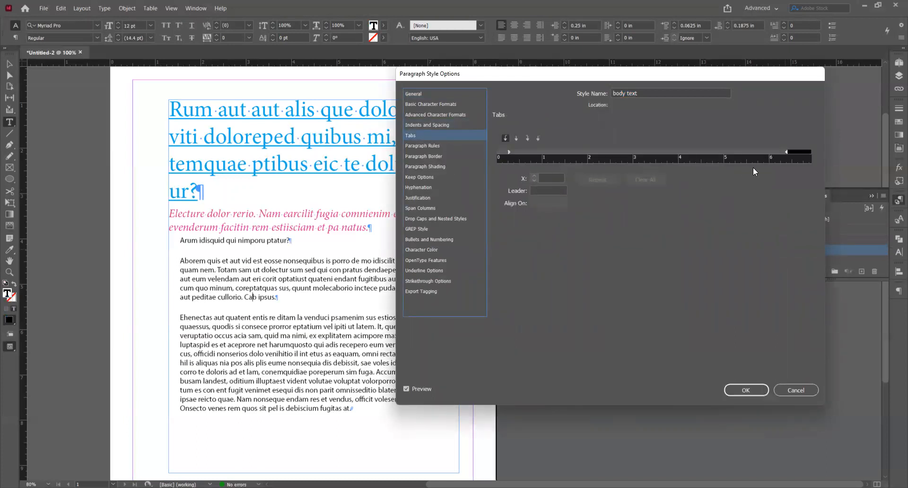
- Try paragraph rules above and below the paragraphs in the body text style, and switch them off again
click(429, 146)
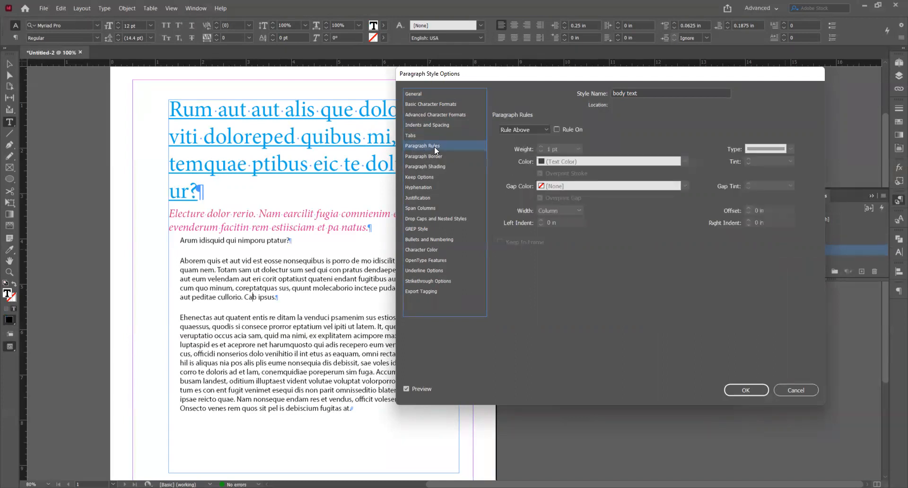
click(556, 129)
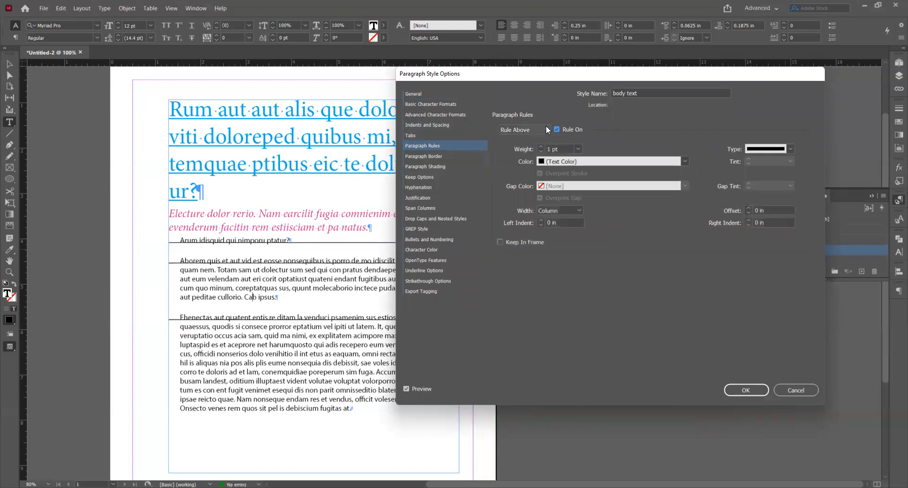
click(544, 129)
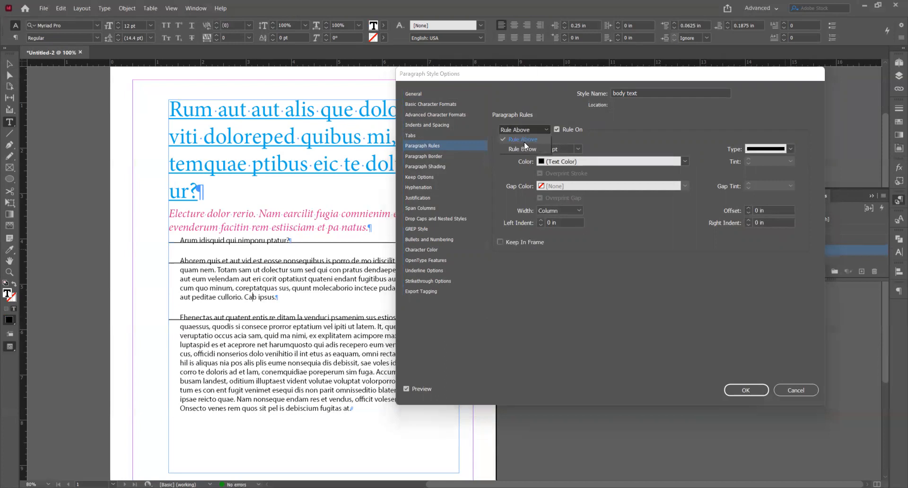
click(522, 150)
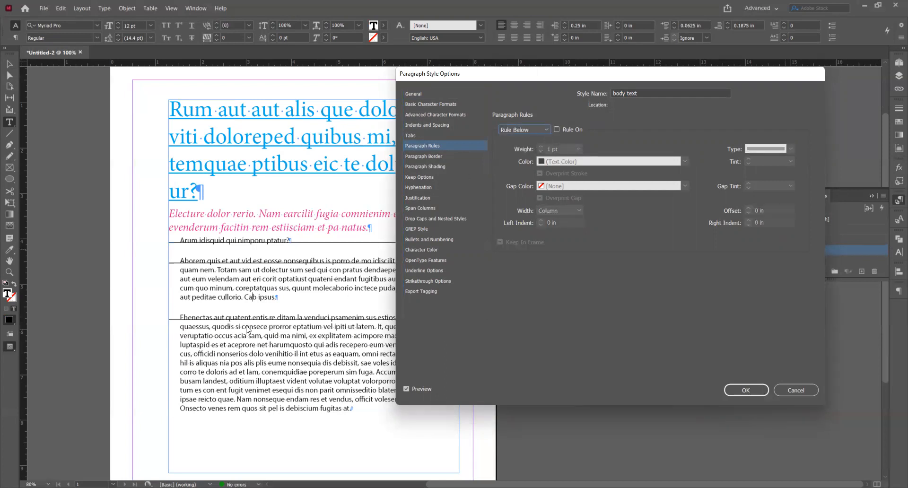
click(557, 129)
click(558, 126)
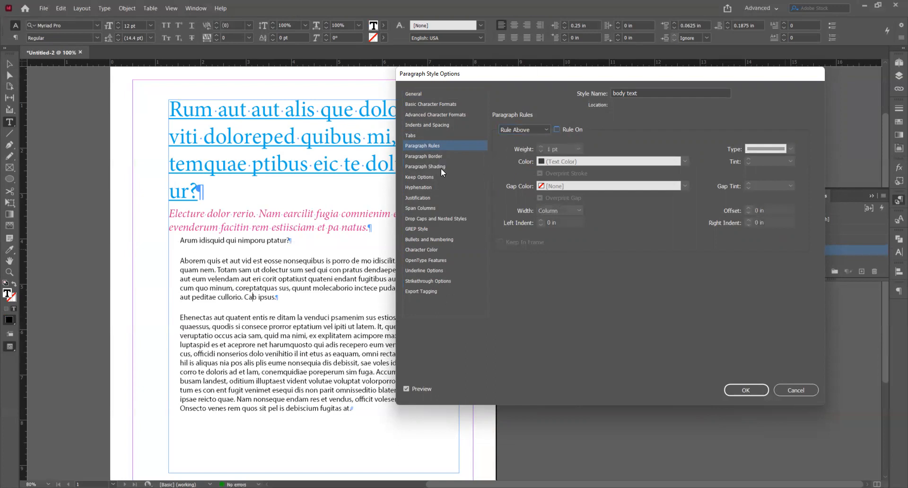
- Examine the body text style's paragraph border, paragraph shading, keep and hyphenation settings
click(420, 158)
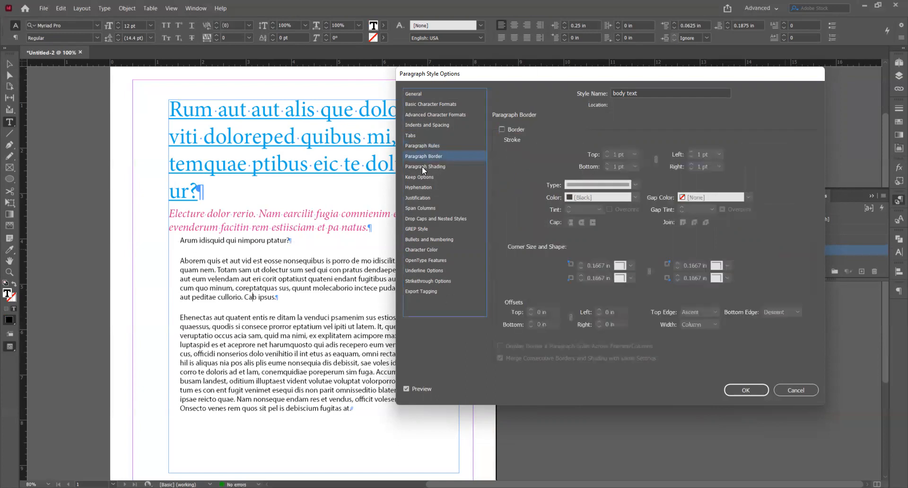
click(424, 169)
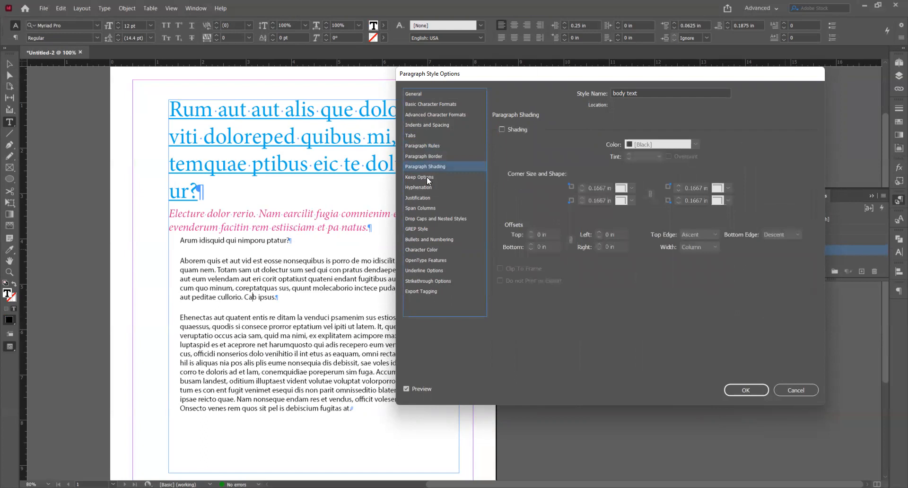
click(426, 178)
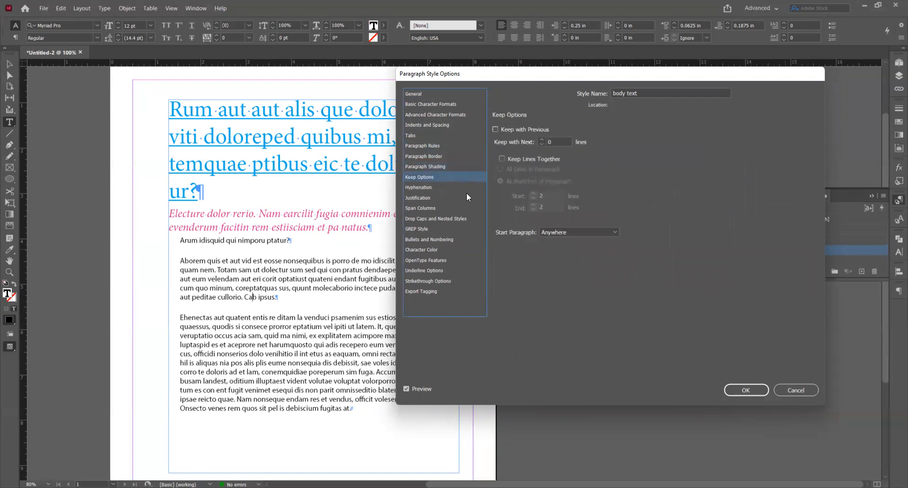
click(414, 188)
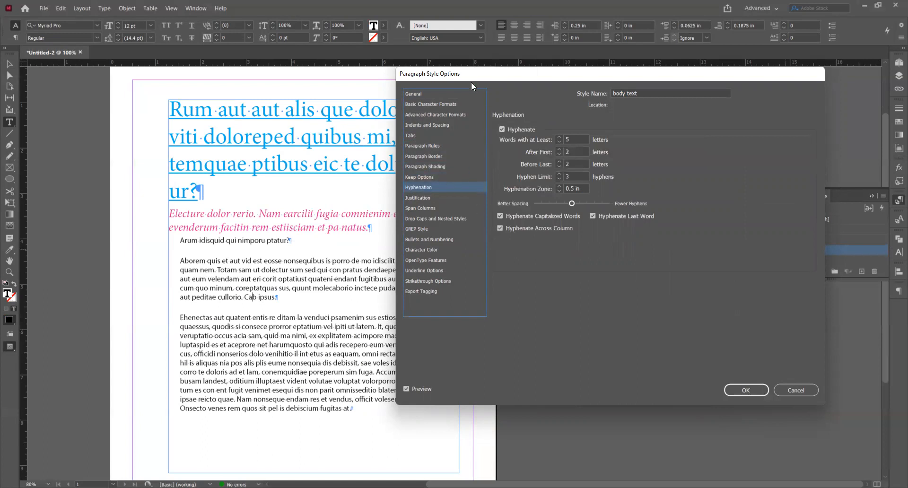
- With the page text uncovered, try the body text style without hyphenation, restore it, and examine the justification and span column settings
drag(555, 69, 633, 64)
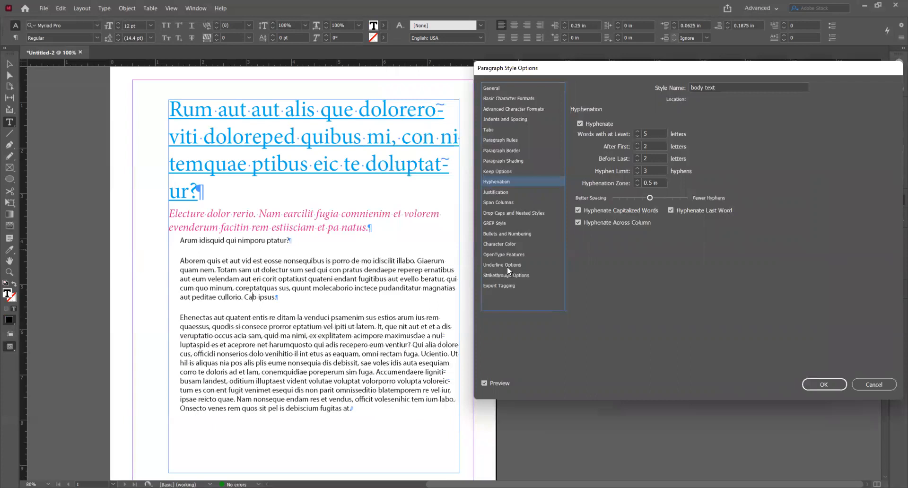
click(578, 124)
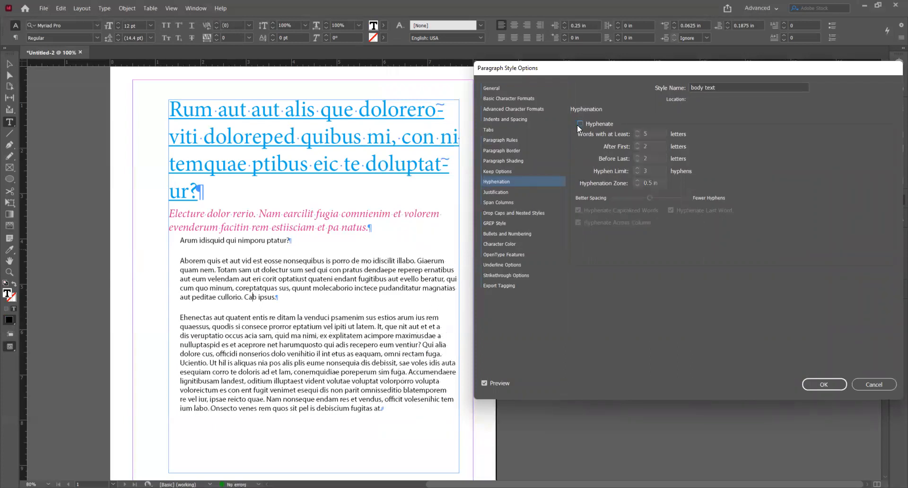
click(578, 124)
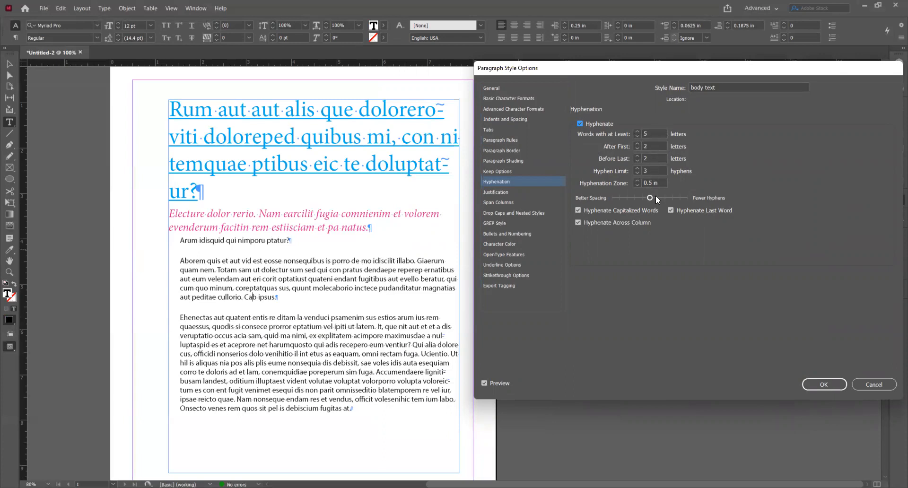
click(504, 193)
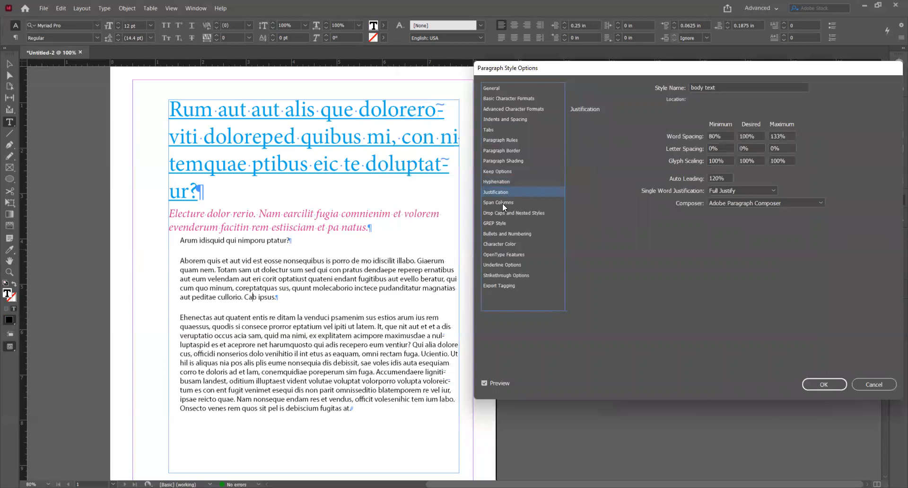
click(503, 202)
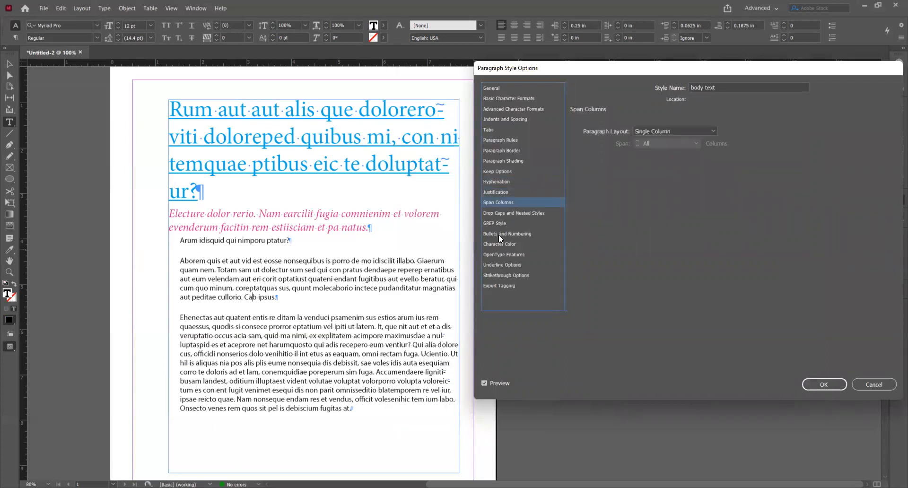
- Try the Bullets and Numbers list types on the body text style
click(499, 234)
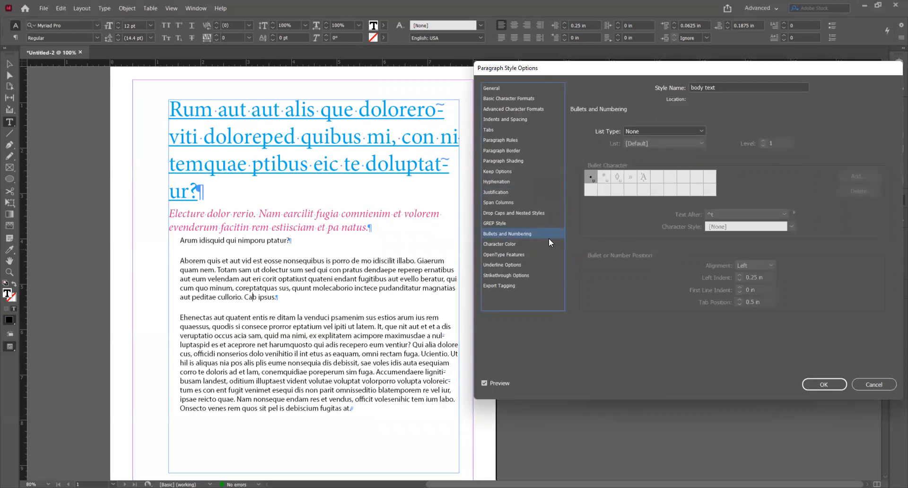
click(702, 129)
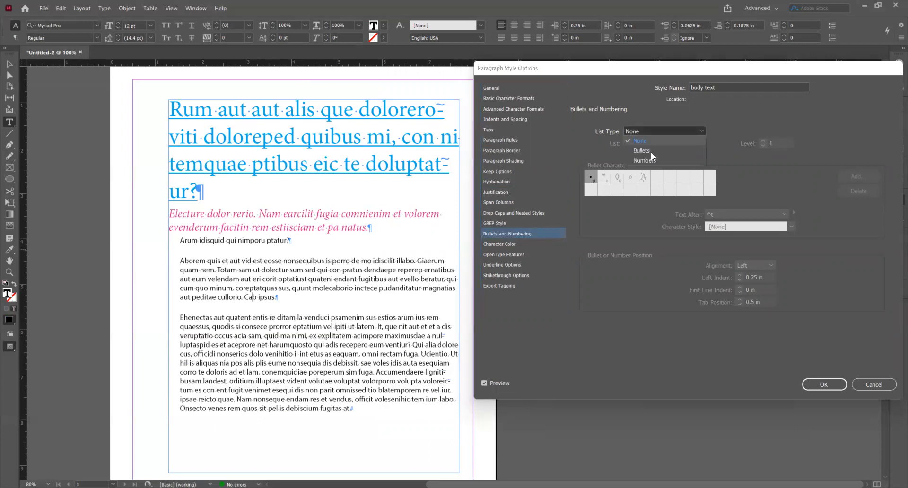
click(636, 147)
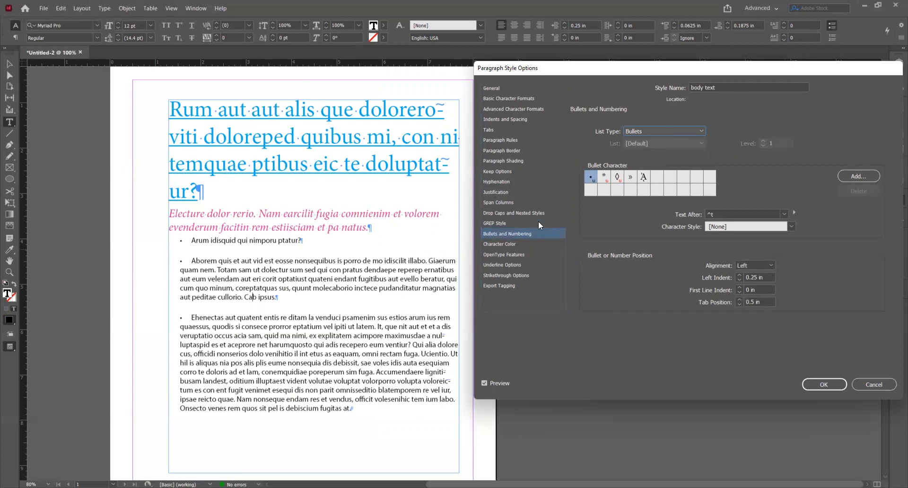
click(701, 132)
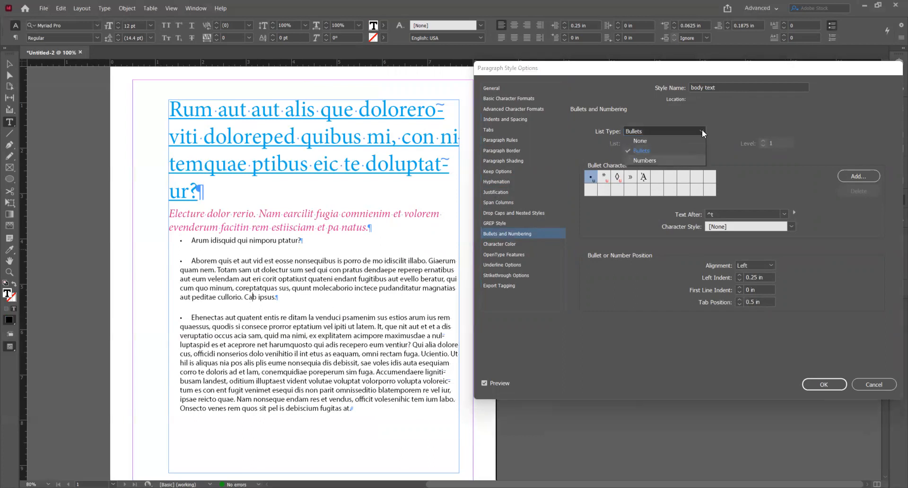
key(Down)
- Set the body text style's left indent to 0.3125 in and its list type to None
click(716, 276)
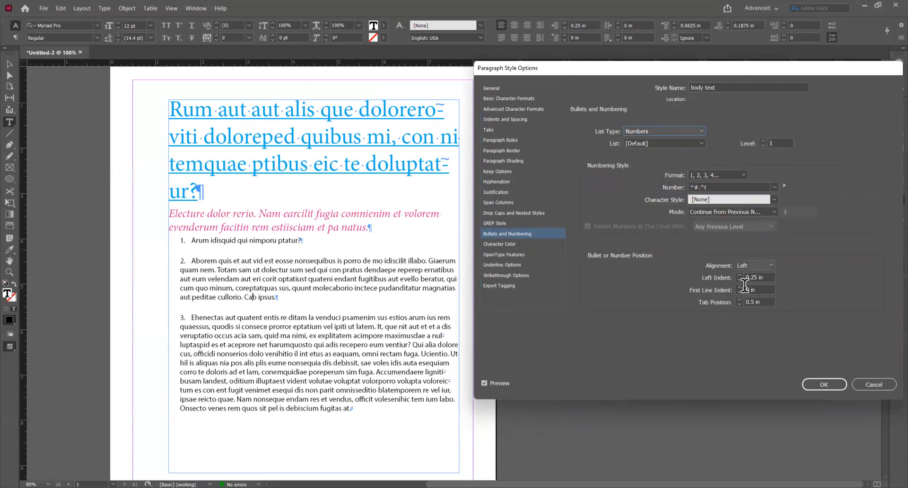
click(739, 305)
click(740, 299)
click(739, 274)
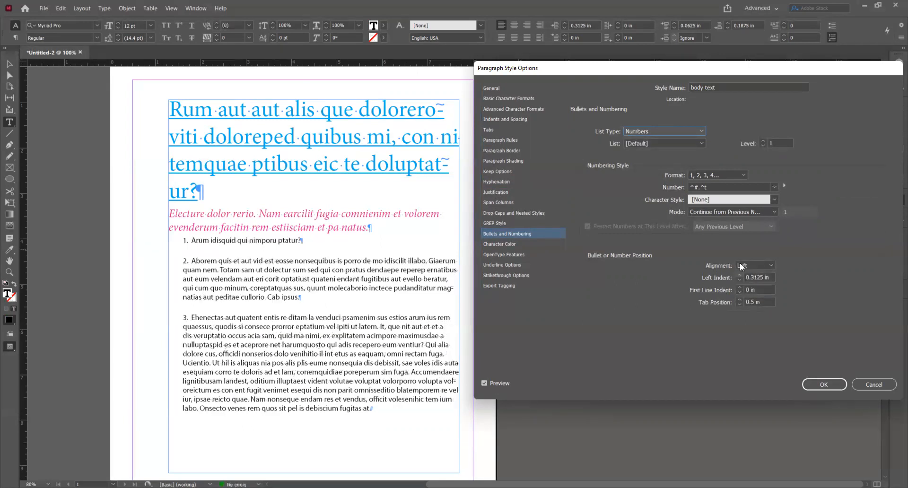
click(635, 141)
- Examine the character colour swatches available for the body text style
click(503, 245)
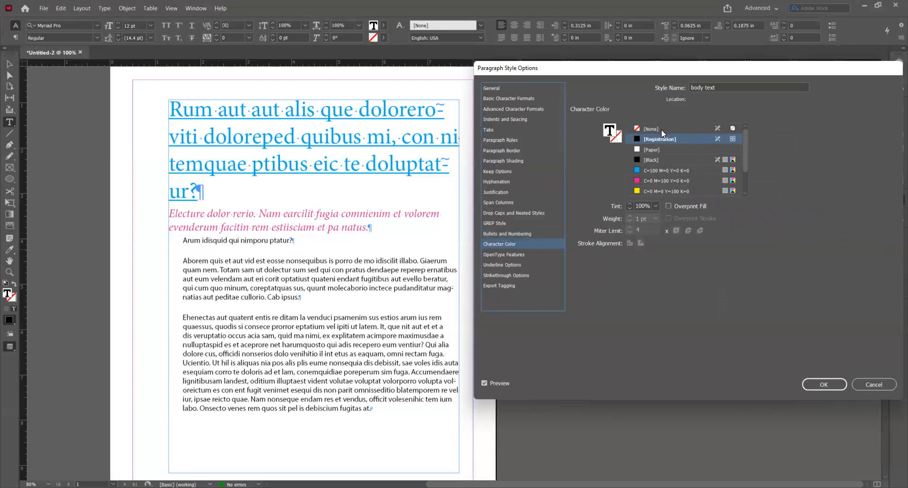
scroll(704, 152, down, 1)
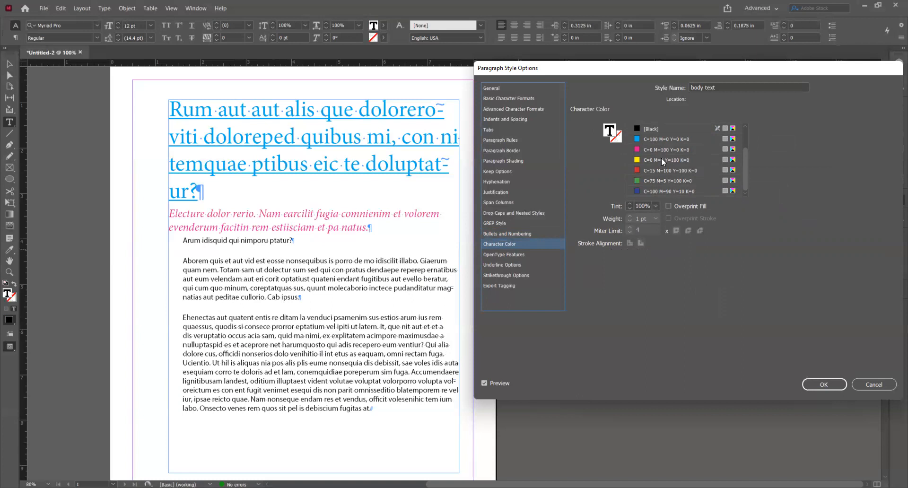
scroll(661, 157, up, 1)
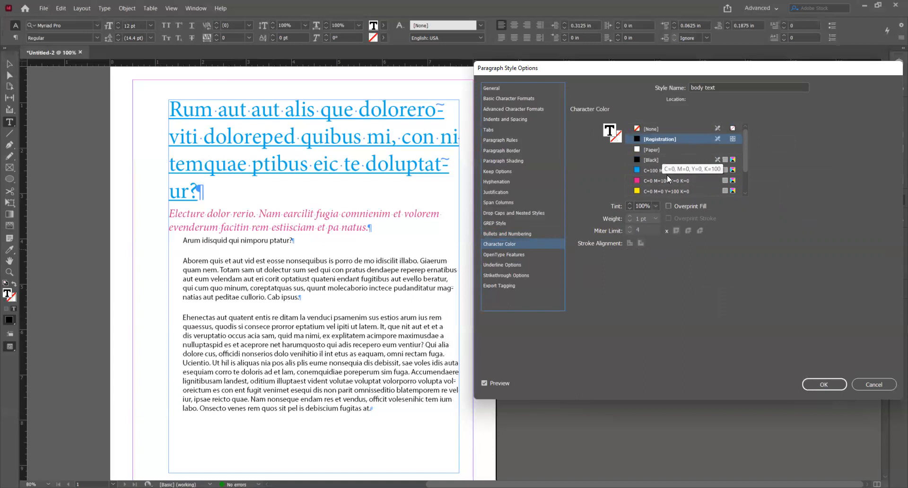
scroll(669, 169, down, 1)
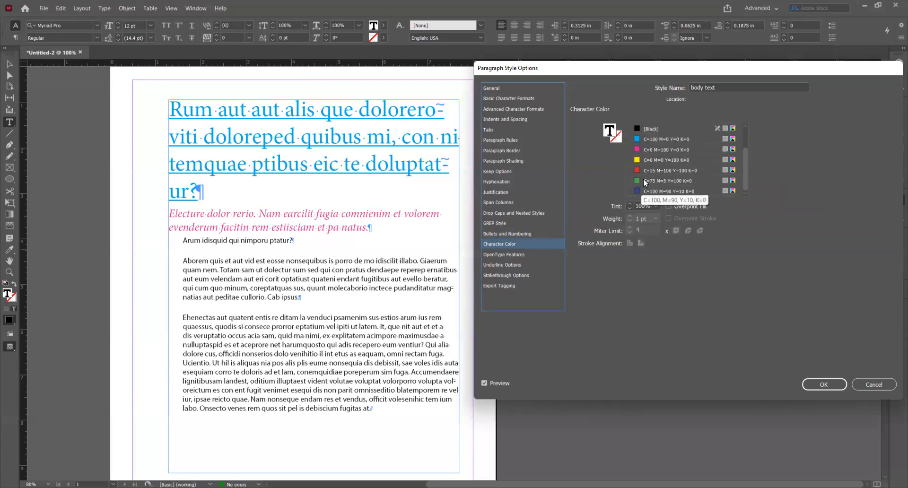
- Try underlining in the body text style, switch it off again, and accept the style changes
click(516, 265)
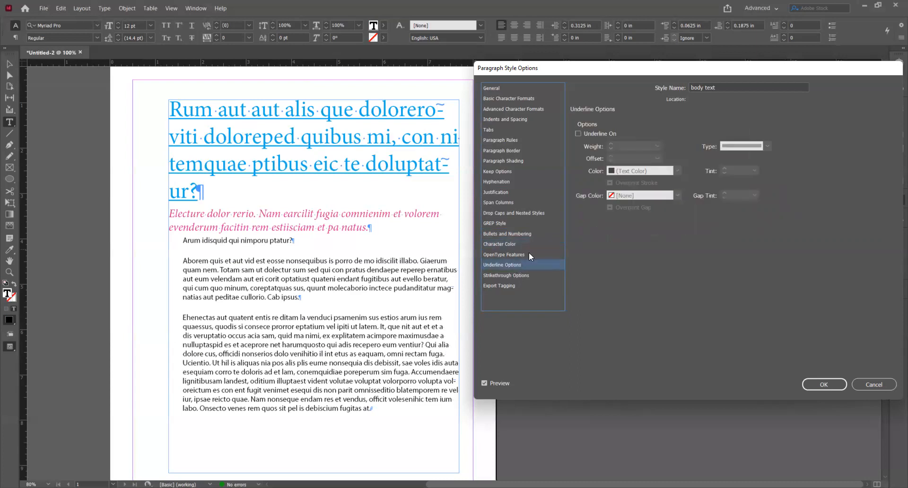
click(577, 134)
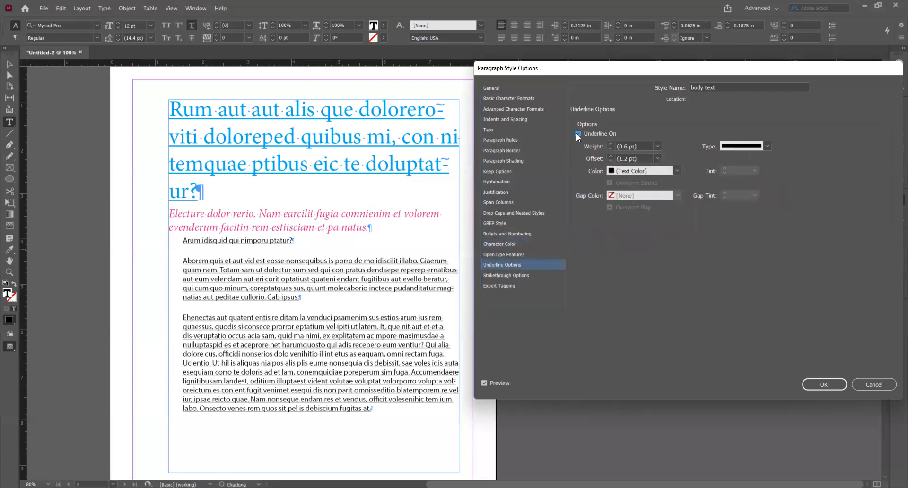
click(576, 132)
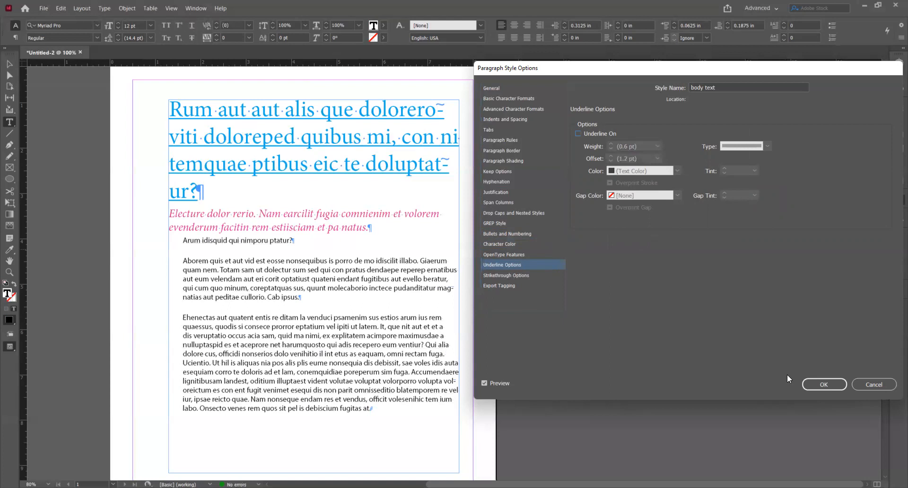
click(825, 384)
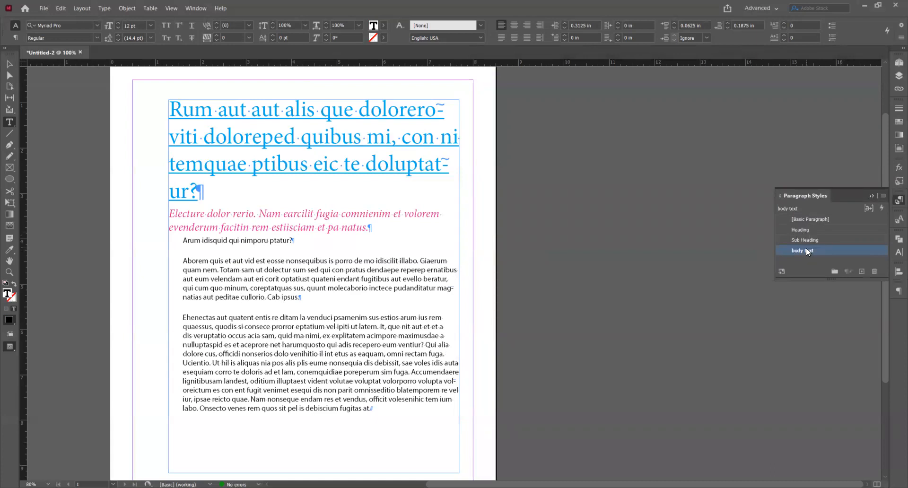
- Move the styled text frame off the page onto the pasteboard beside it
click(9, 63)
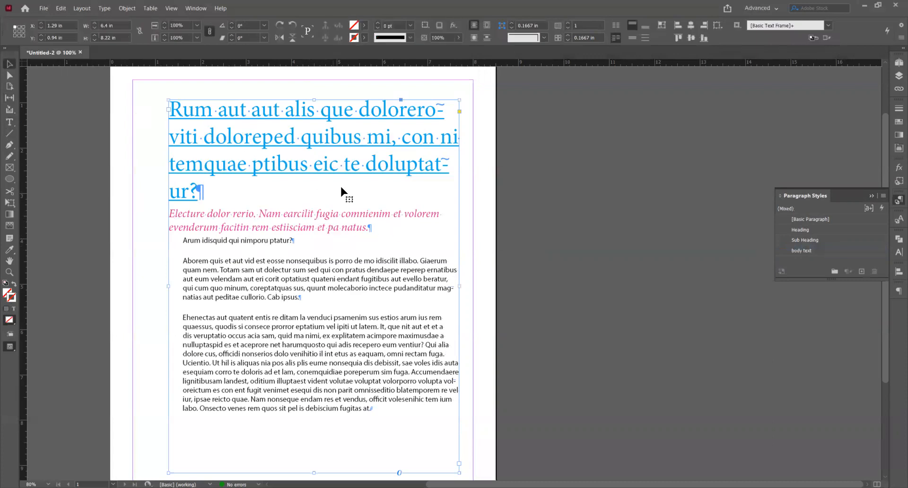
drag(333, 159, 687, 156)
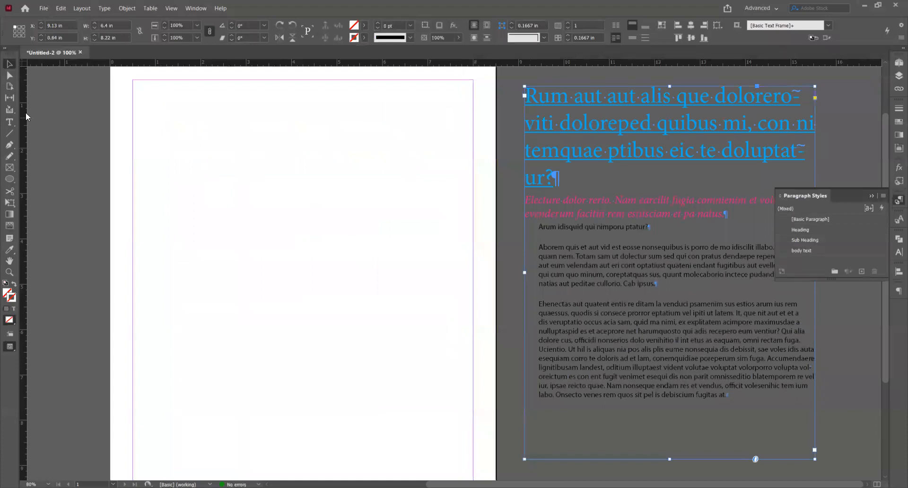
- Create a text frame about 5.7 in wide and 7.06 in high on the emptied page and fill it with placeholder text
click(9, 123)
drag(158, 106, 371, 391)
right_click(310, 152)
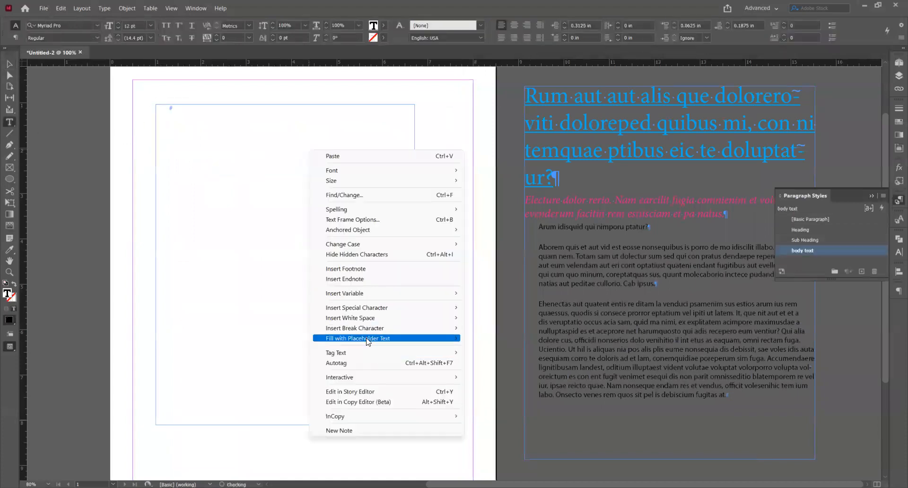
click(369, 339)
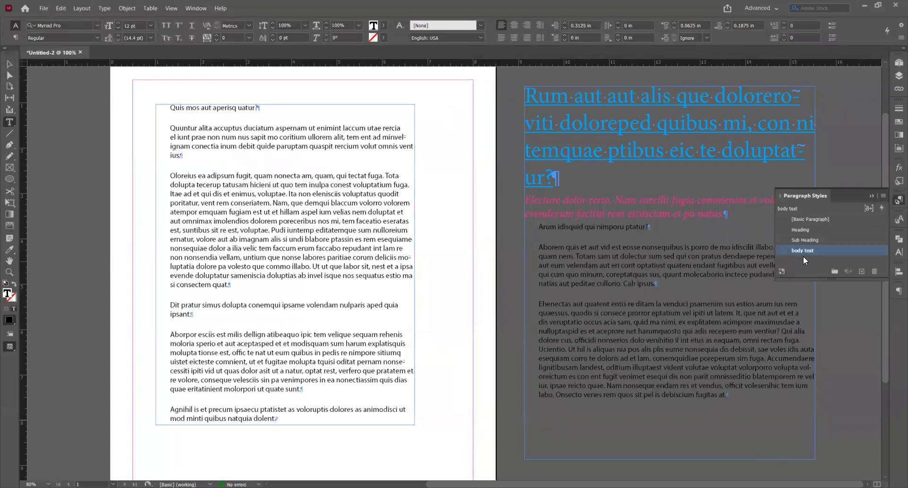
- Apply the [Basic Paragraph] style to all the placeholder text in the new frame
click(800, 219)
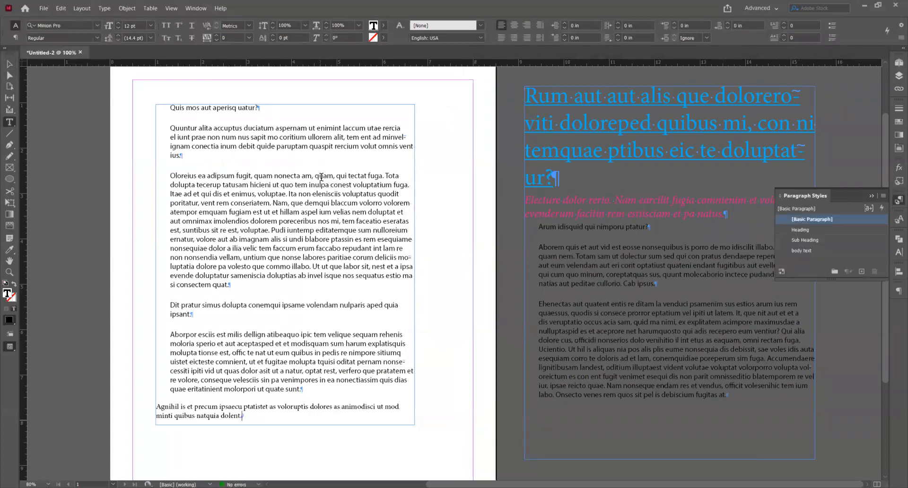
click(245, 245)
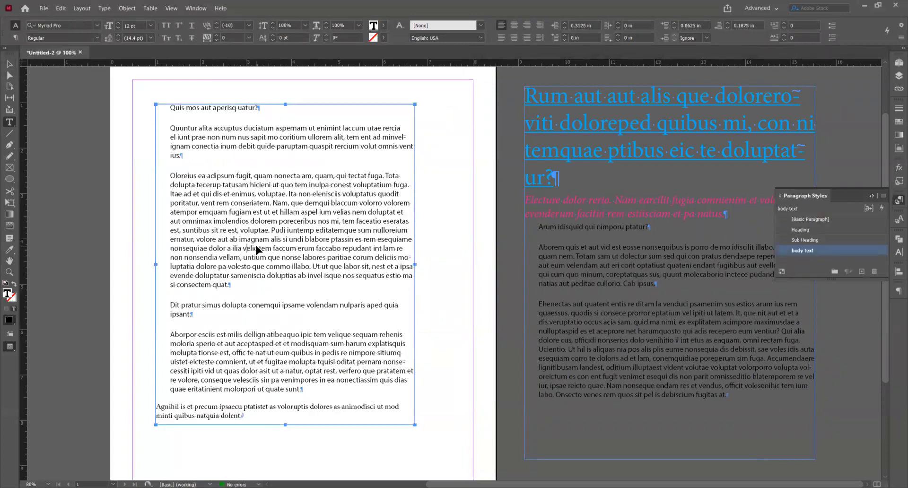
key(ctrl+a)
click(804, 219)
key(ctrl+shift+a)
click(9, 64)
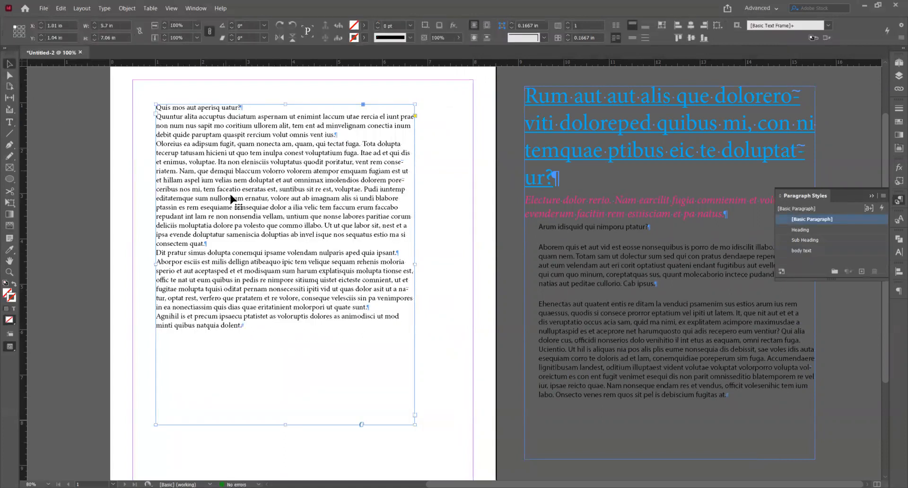
- Format the first paragraph of the new text frame, "Quis mos aut aperisq uatur?", in Arial at 36 pt
double_click(211, 127)
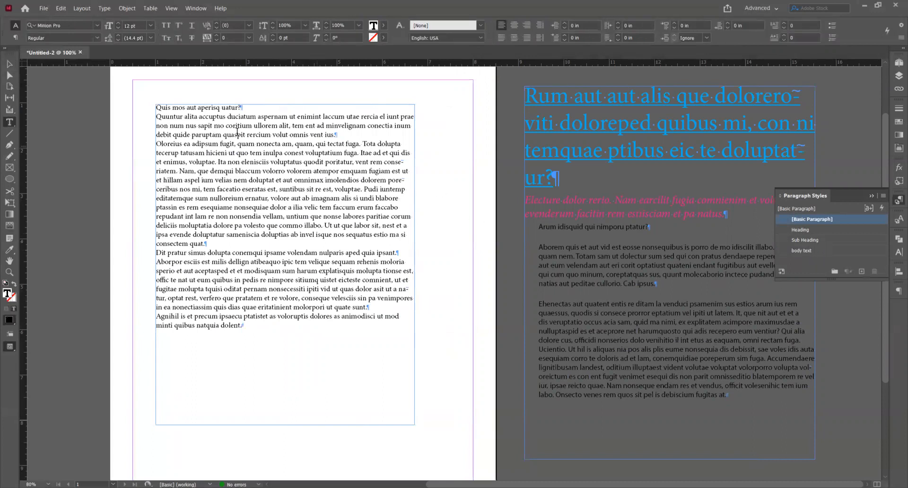
drag(250, 107, 172, 106)
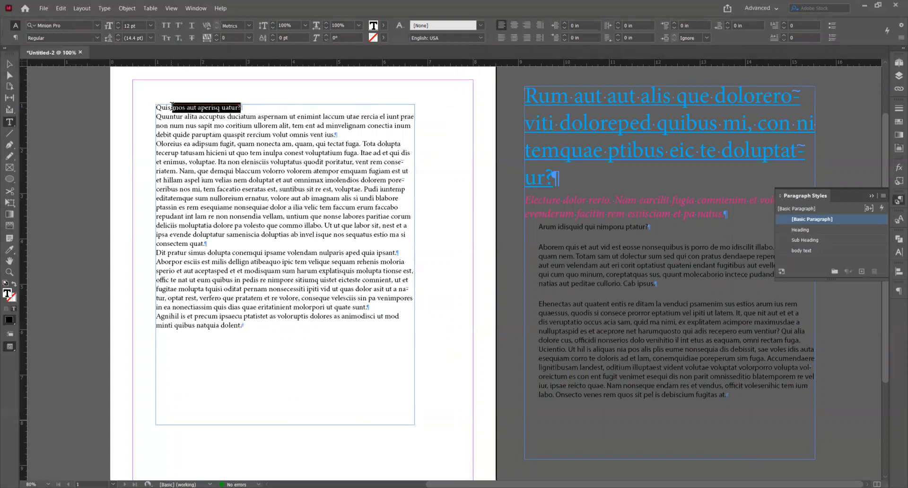
drag(244, 107, 136, 104)
click(98, 24)
click(83, 92)
click(127, 26)
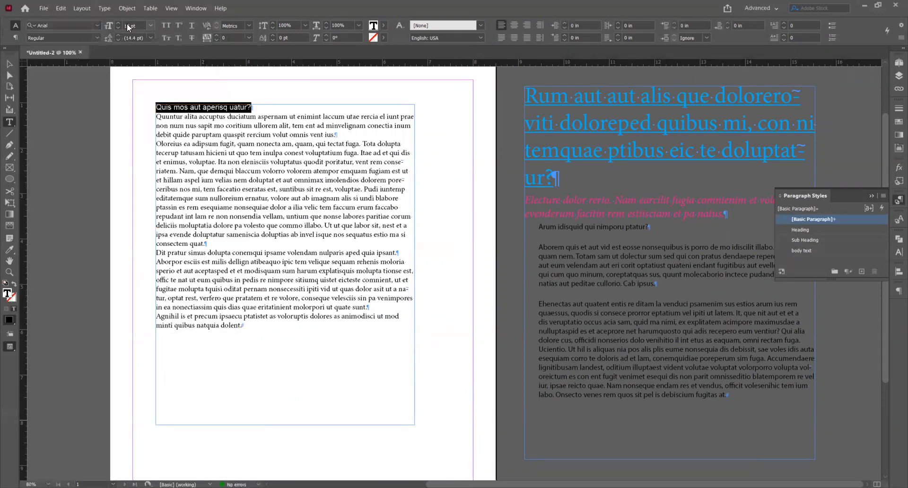
click(150, 25)
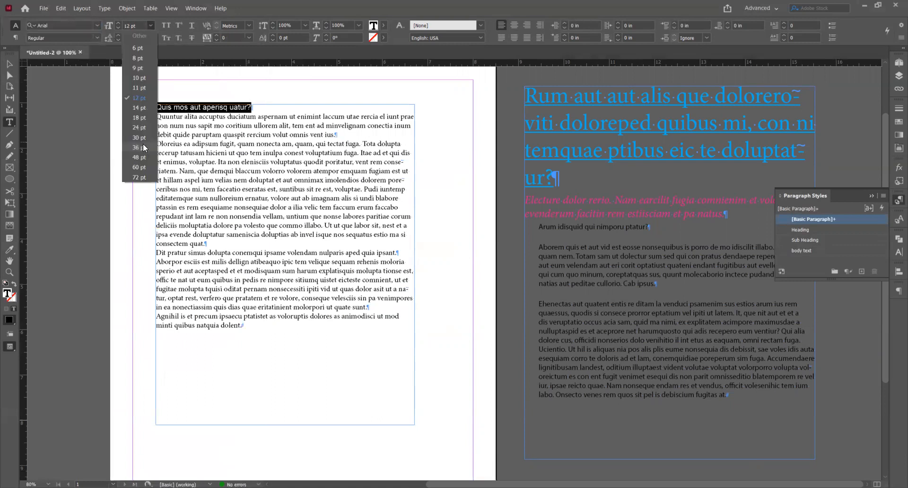
click(143, 143)
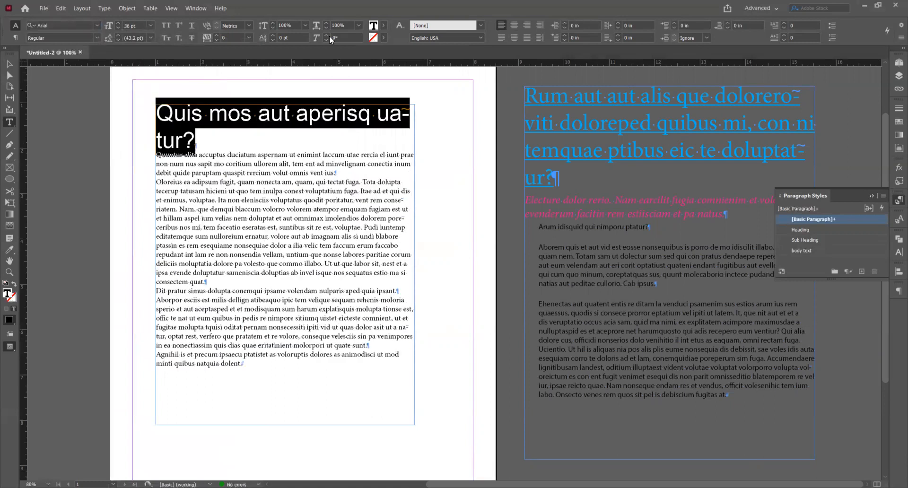
- Fill the enlarged heading text with the red swatch C=15 M=100 Y=100 K=0
click(385, 28)
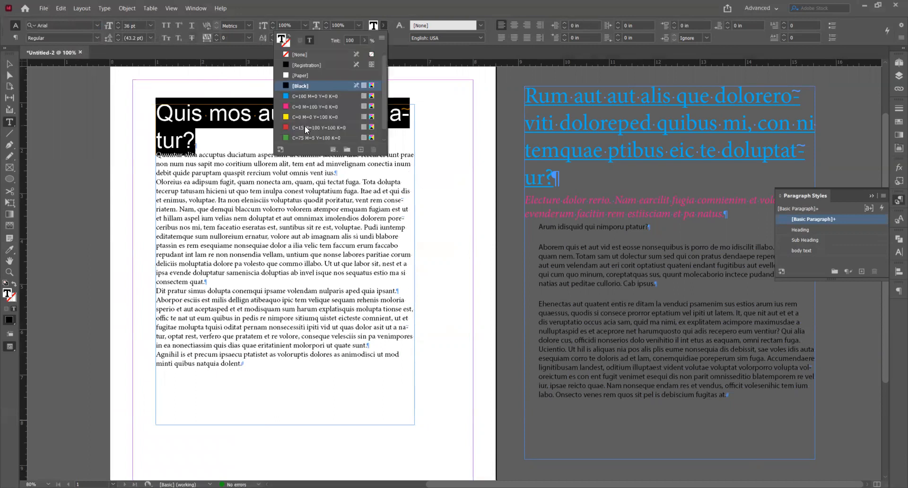
click(319, 127)
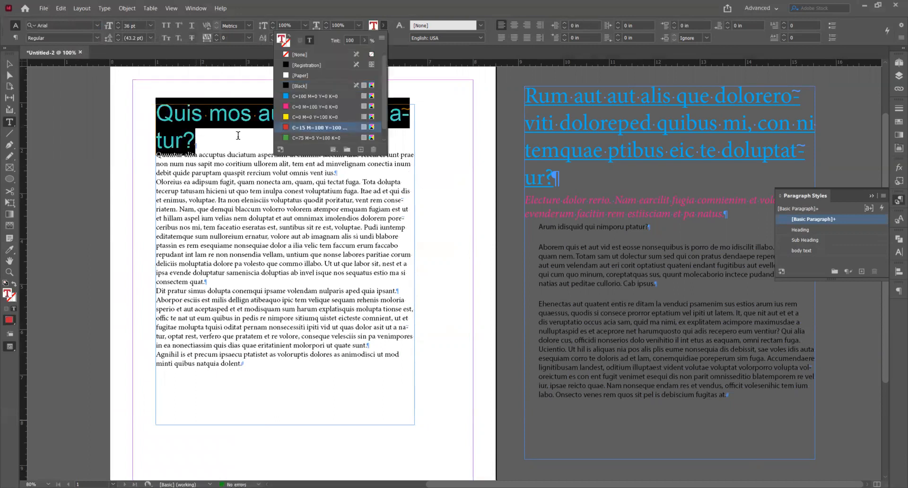
click(215, 144)
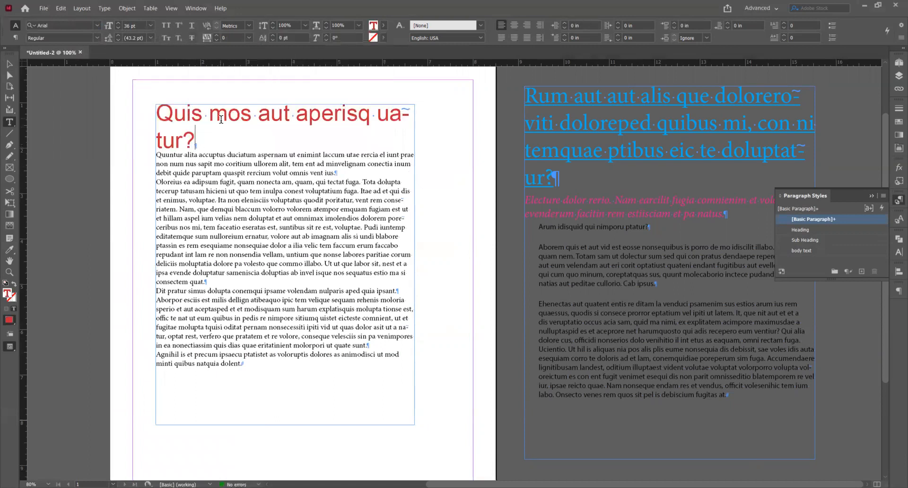
- Set the space after the red heading paragraph to 0.25 in
drag(196, 140, 163, 113)
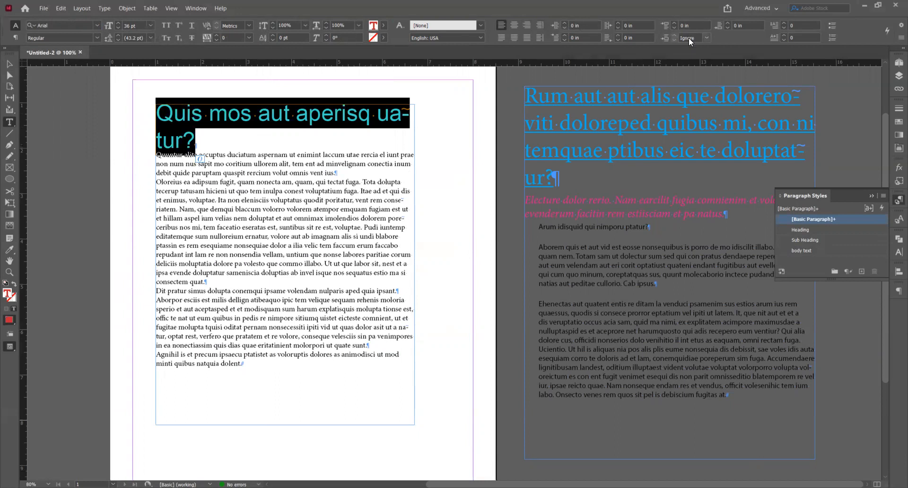
click(727, 22)
click(727, 22)
click(727, 23)
click(727, 23)
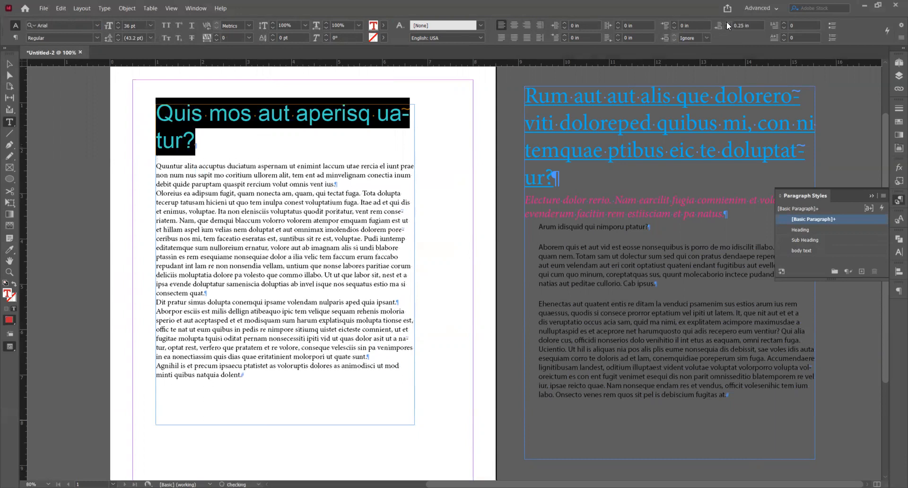
click(198, 138)
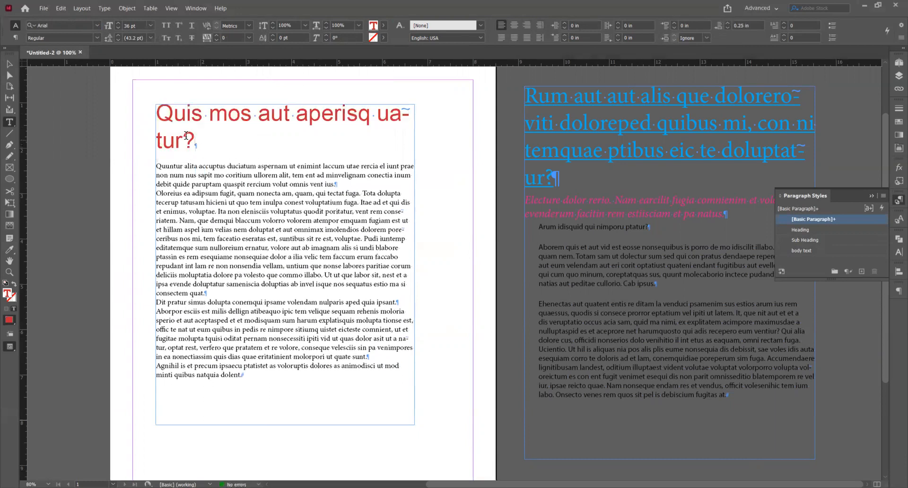
- Create a paragraph style named heading2 from the red heading, and check its basic character formats and character color before accepting
shift+click(173, 116)
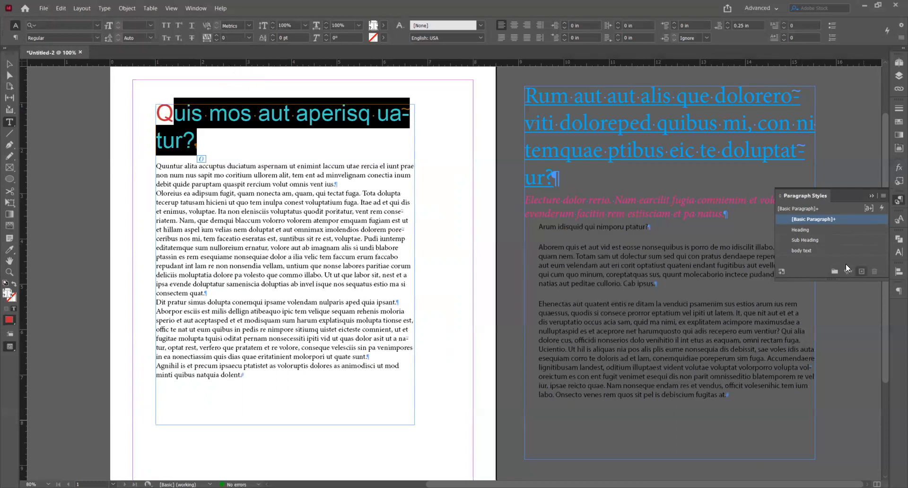
click(209, 113)
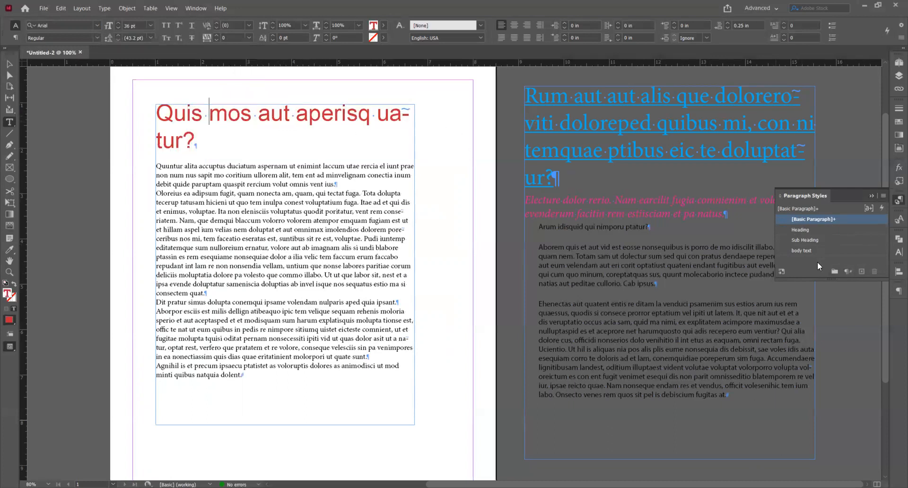
click(862, 272)
click(783, 229)
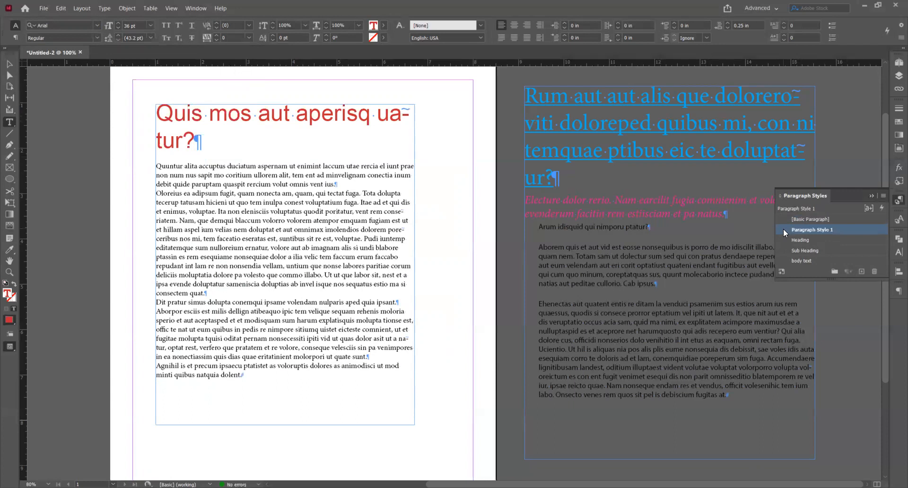
double_click(781, 226)
text(h)
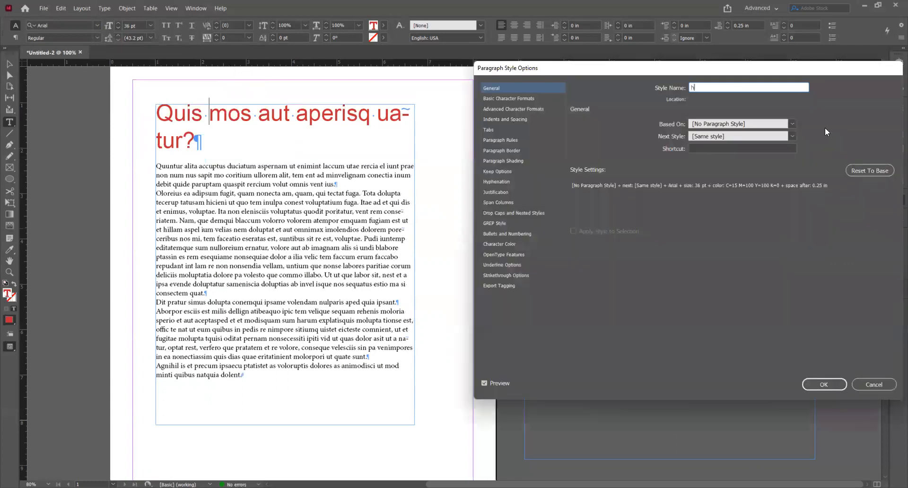
text(eading2)
click(494, 98)
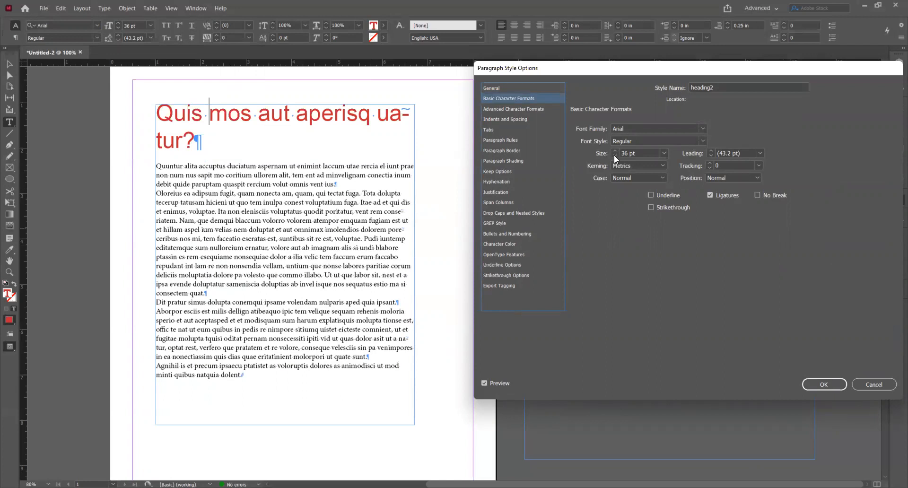
click(544, 244)
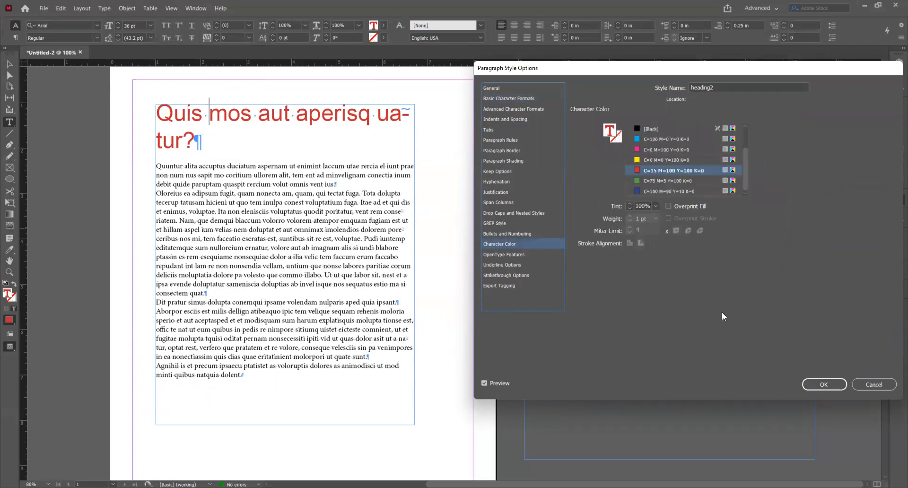
click(826, 385)
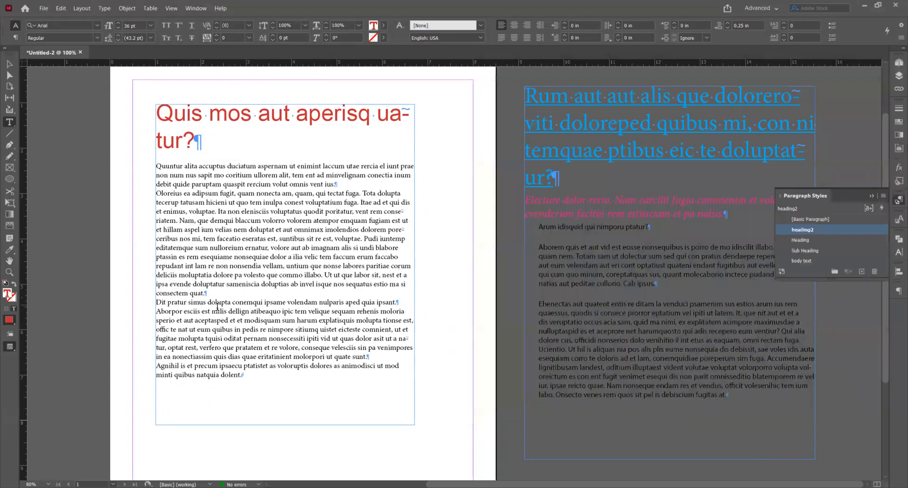
- Break the paragraph below the heading after "laccum utae" to make its opening words a separate paragraph
click(360, 166)
key(Return)
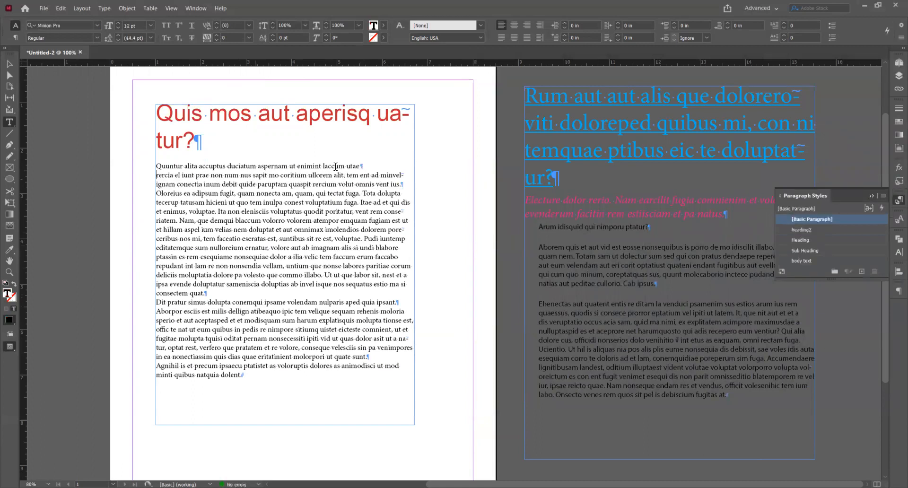
- Try the heading2 style on the new one-line paragraph and on the blue pasteboard heading, and undo both applications
click(324, 166)
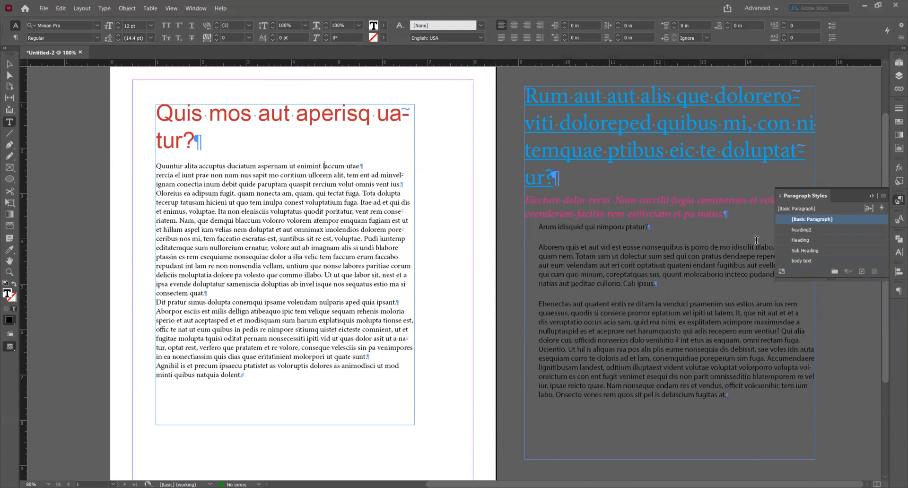
click(809, 230)
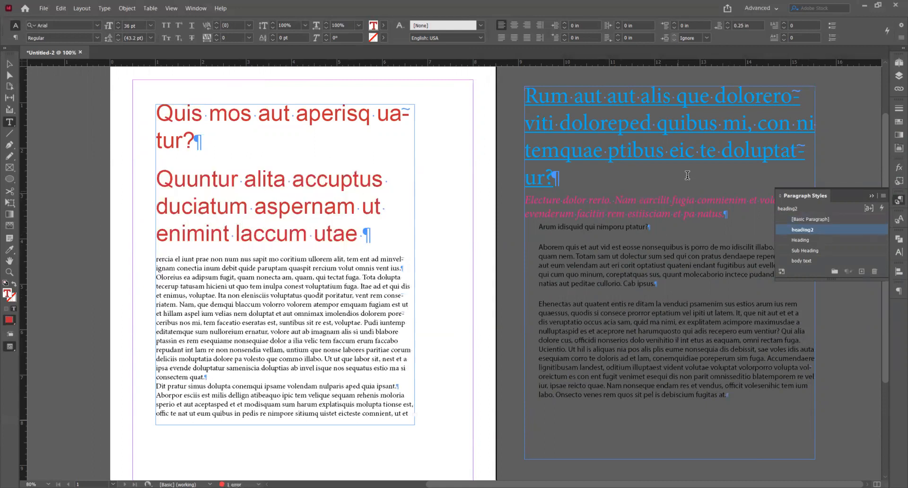
click(686, 123)
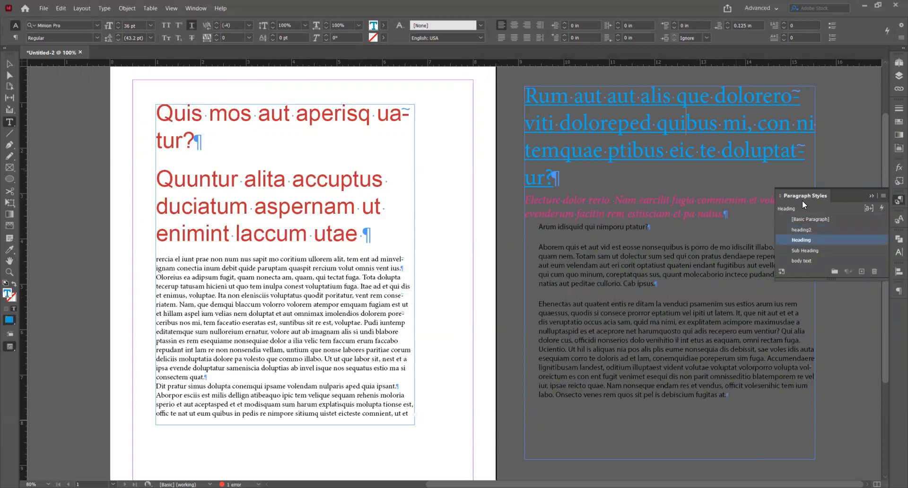
click(808, 230)
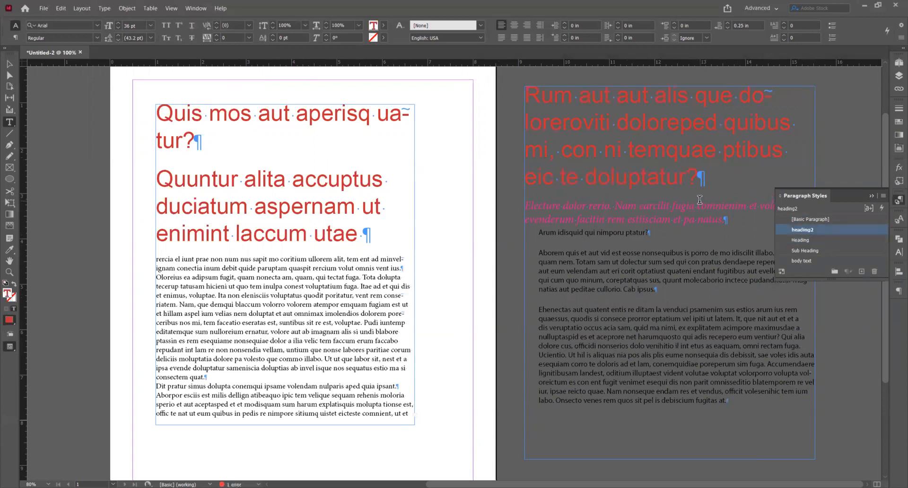
key(ctrl+z)
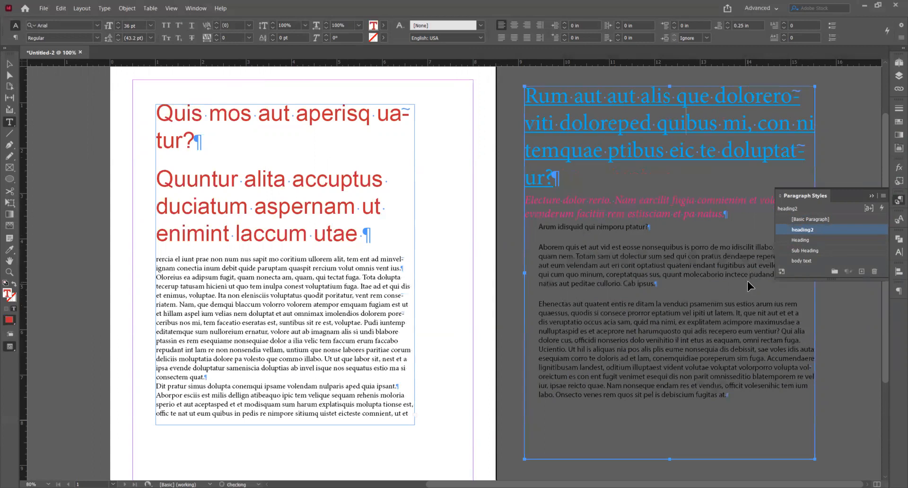
key(ctrl+z)
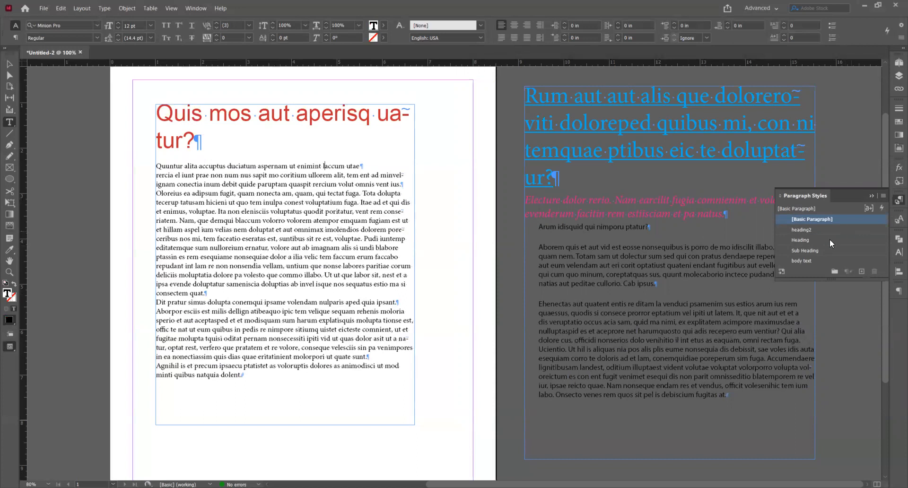
- With no text selected, preview other swatches for the heading2 style and set its character color to C=100 M=0 Y=0 K=0
click(10, 69)
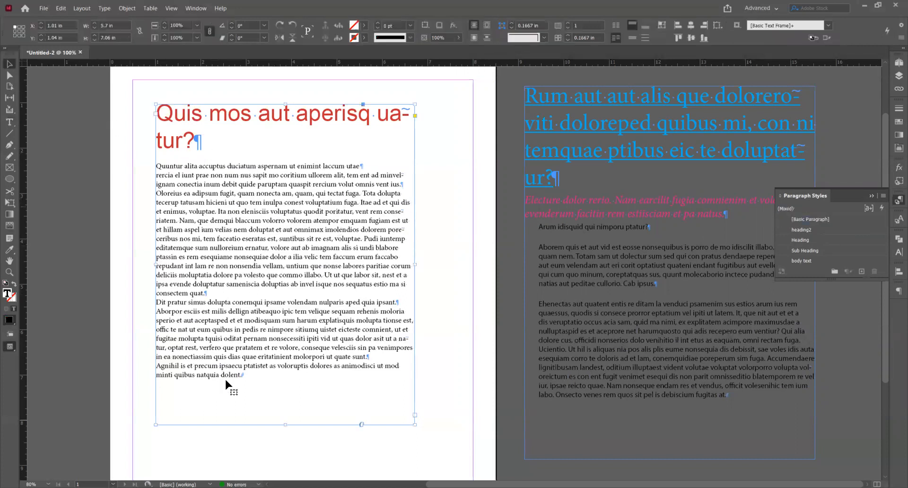
click(801, 261)
click(805, 231)
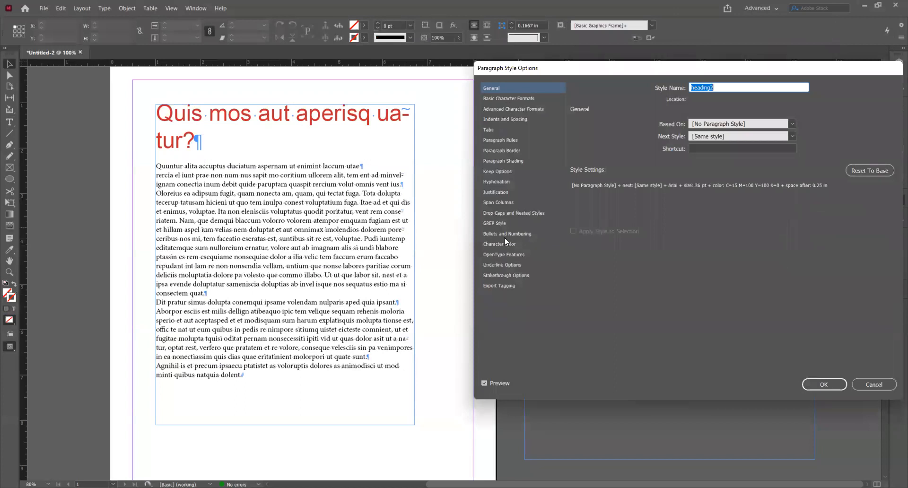
click(508, 242)
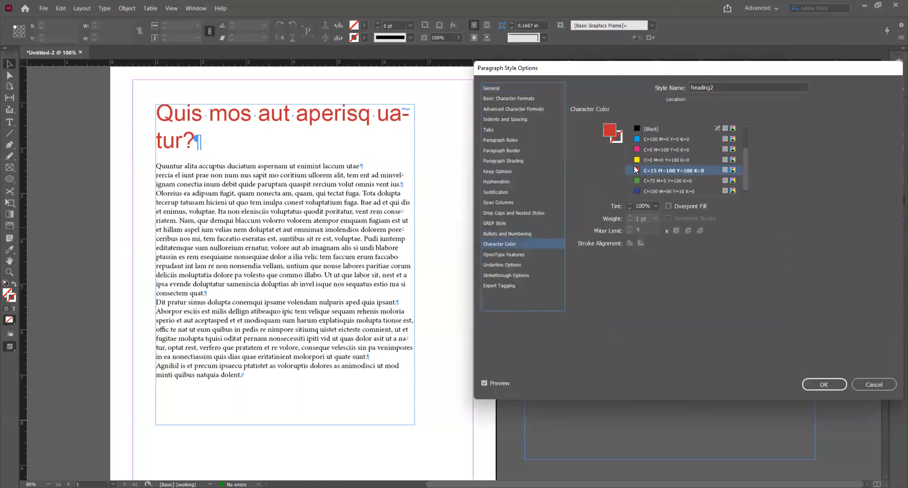
click(652, 148)
click(654, 137)
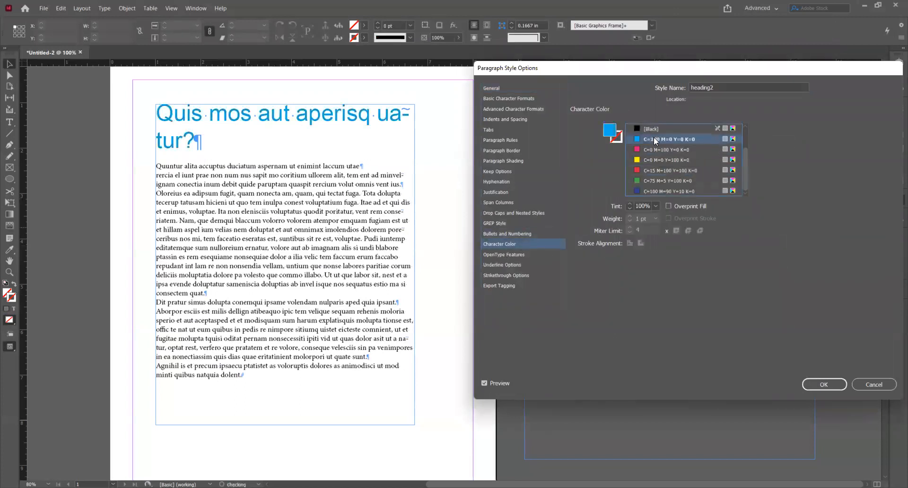
click(659, 180)
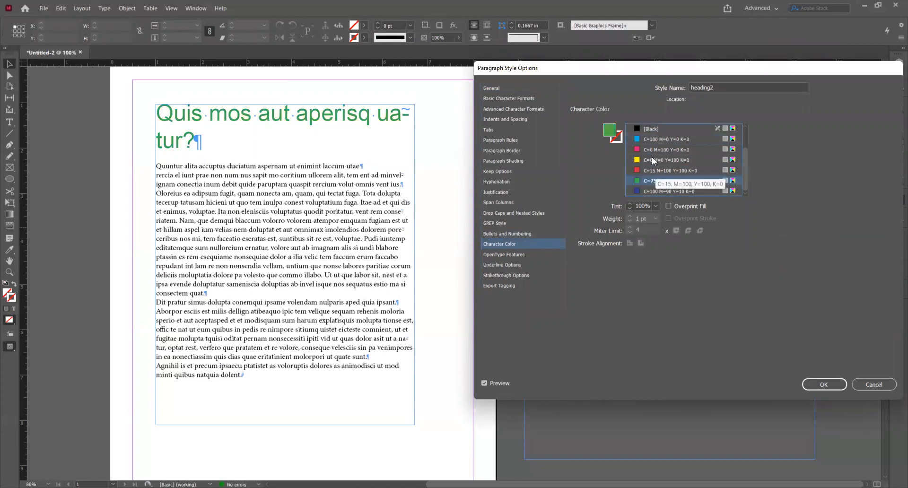
click(655, 132)
click(655, 146)
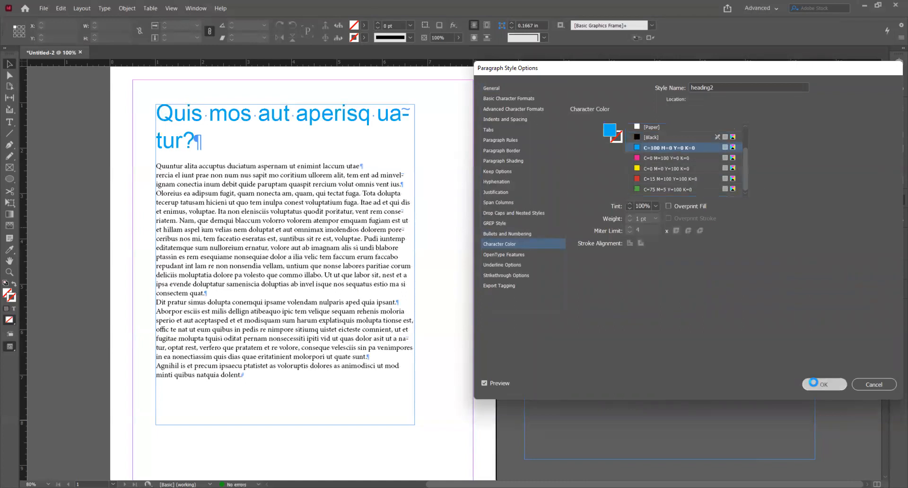
click(824, 384)
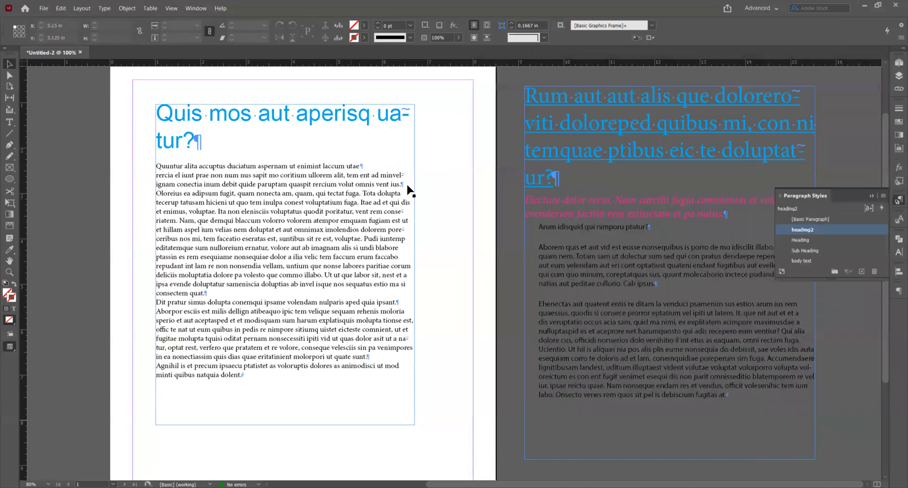